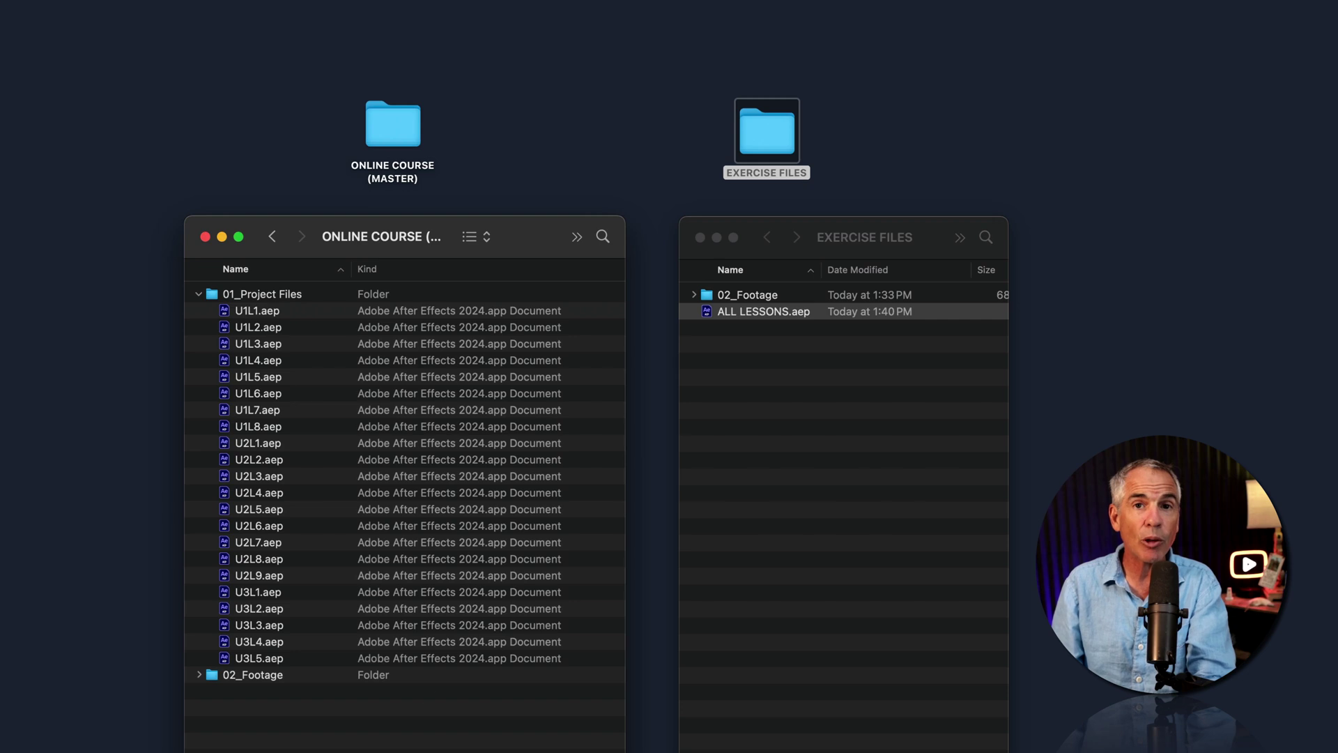
Select all 22 lesson files U1L1–U3L5.aep and compare them with ALL LESSONS.aep
{"action": "left_click", "coordinate": [275, 311]}
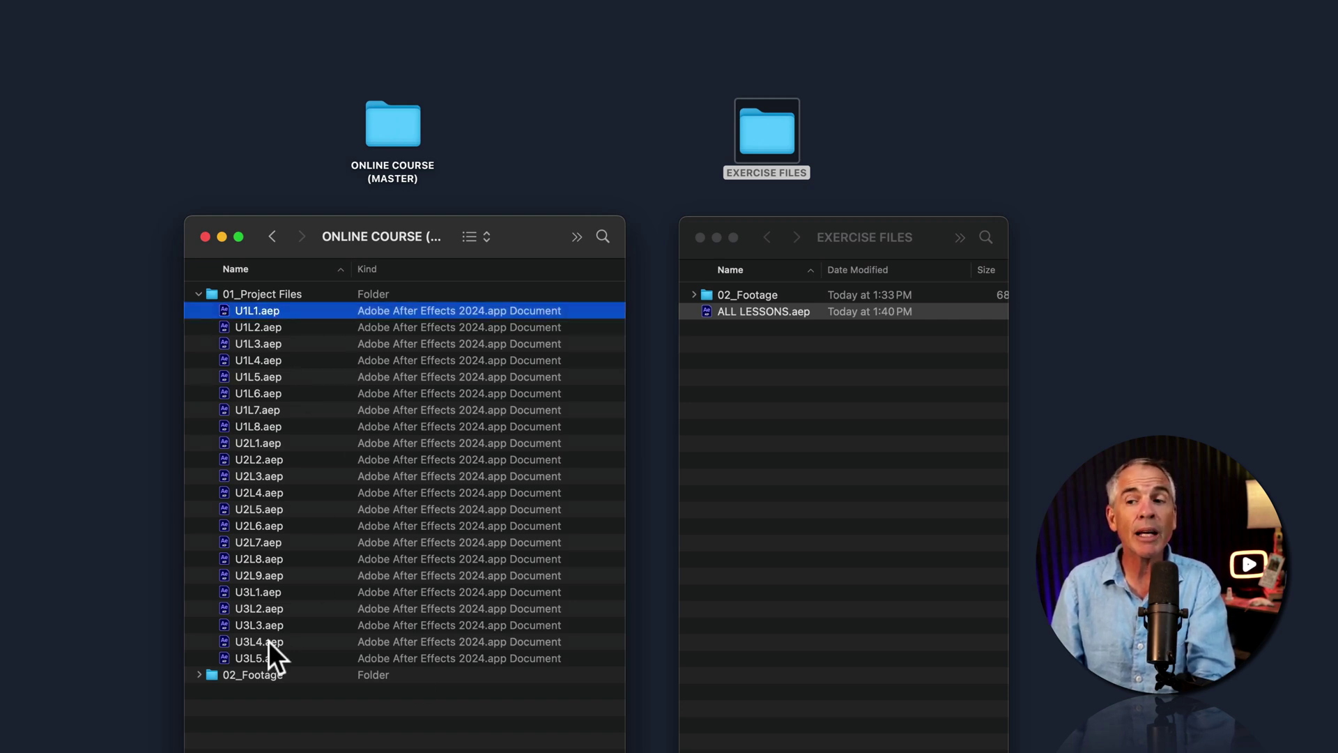
{"action": "left_click", "coordinate": [260, 660], "text": "shift"}
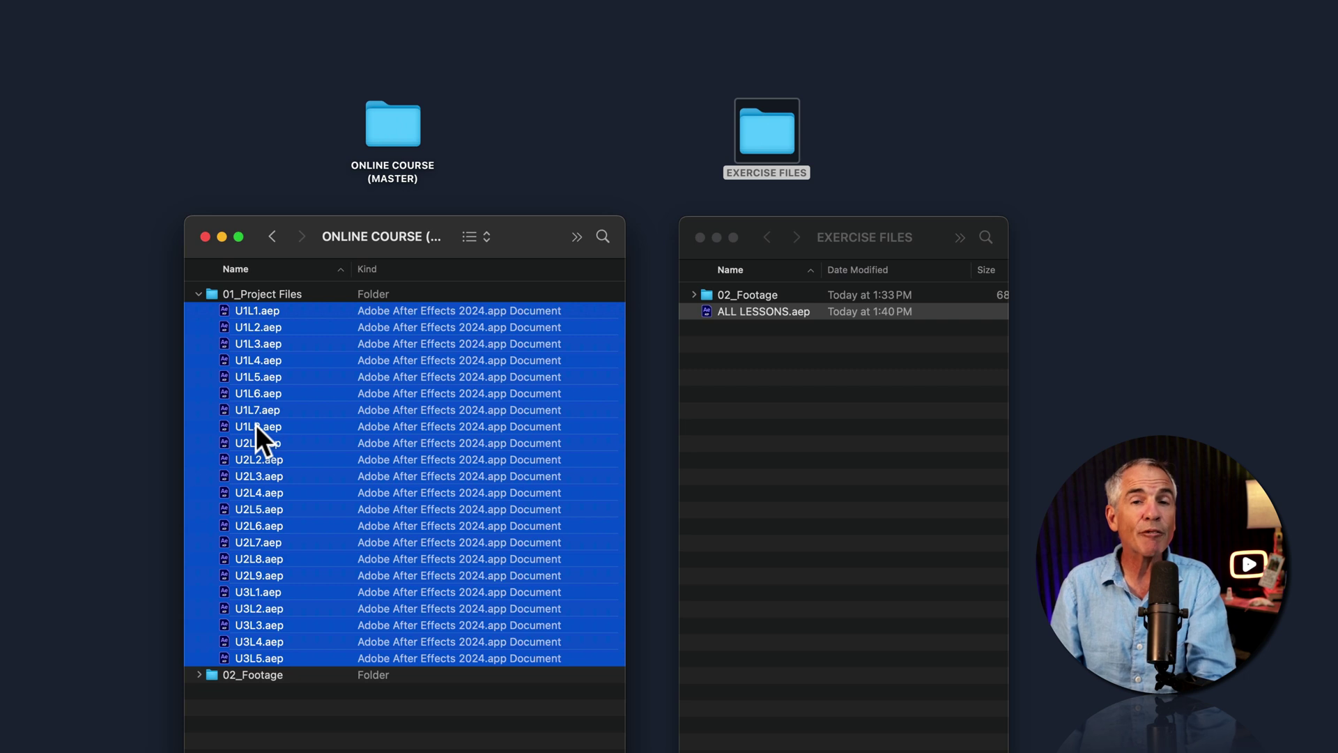
{"action": "left_click", "coordinate": [785, 314]}
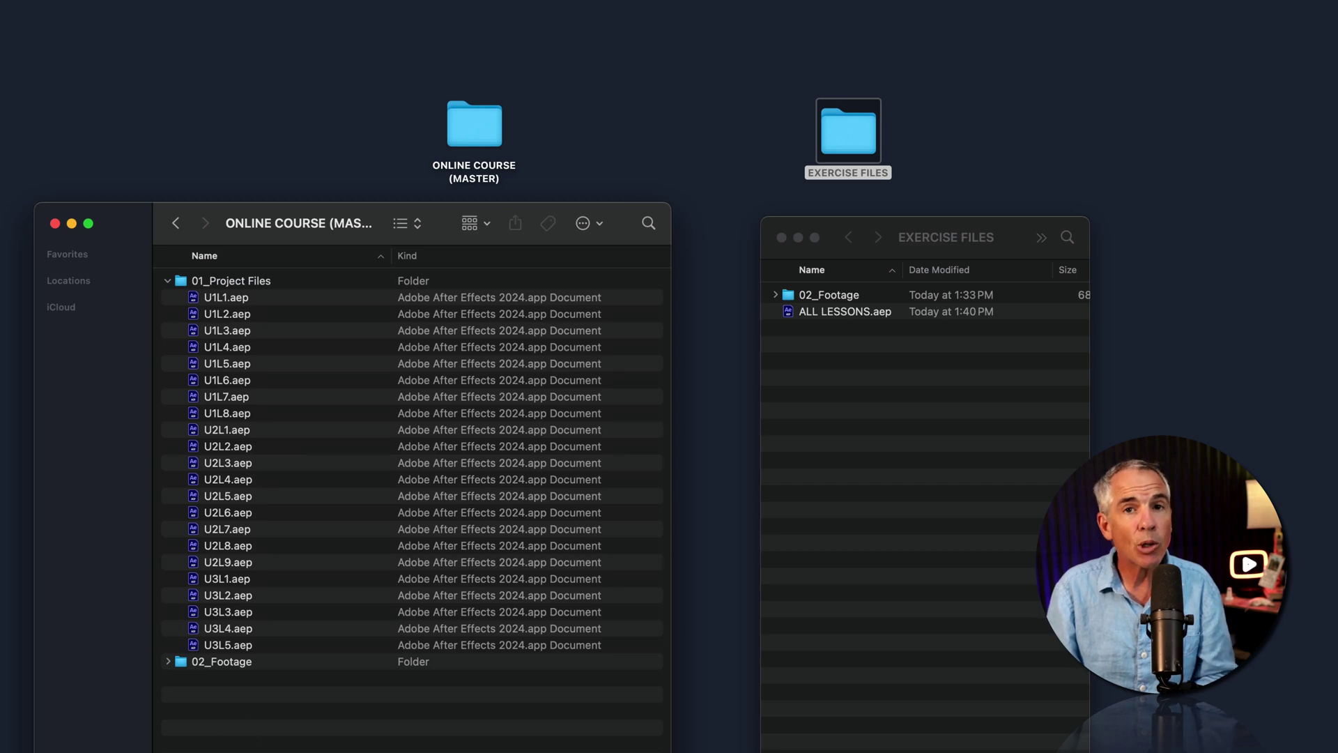
{"action": "left_click", "coordinate": [238, 299]}
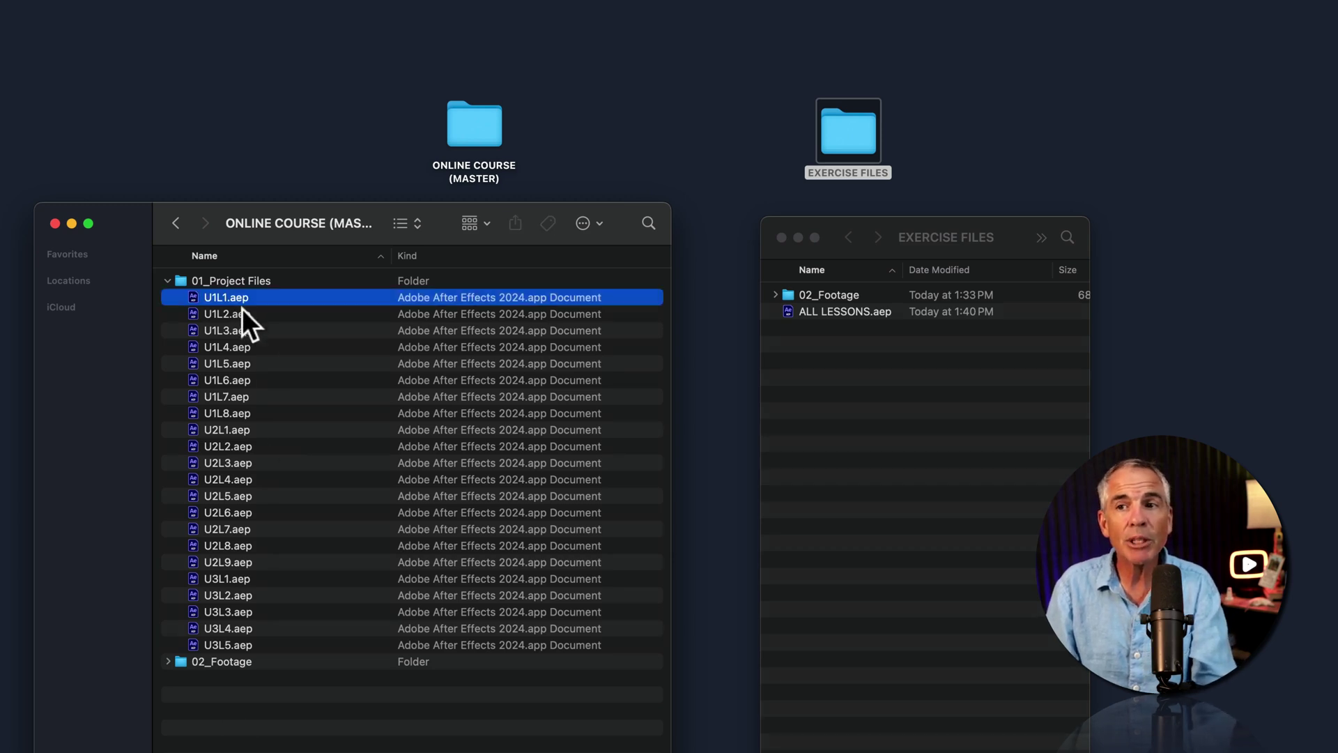
{"action": "left_click", "coordinate": [236, 646], "text": "shift"}
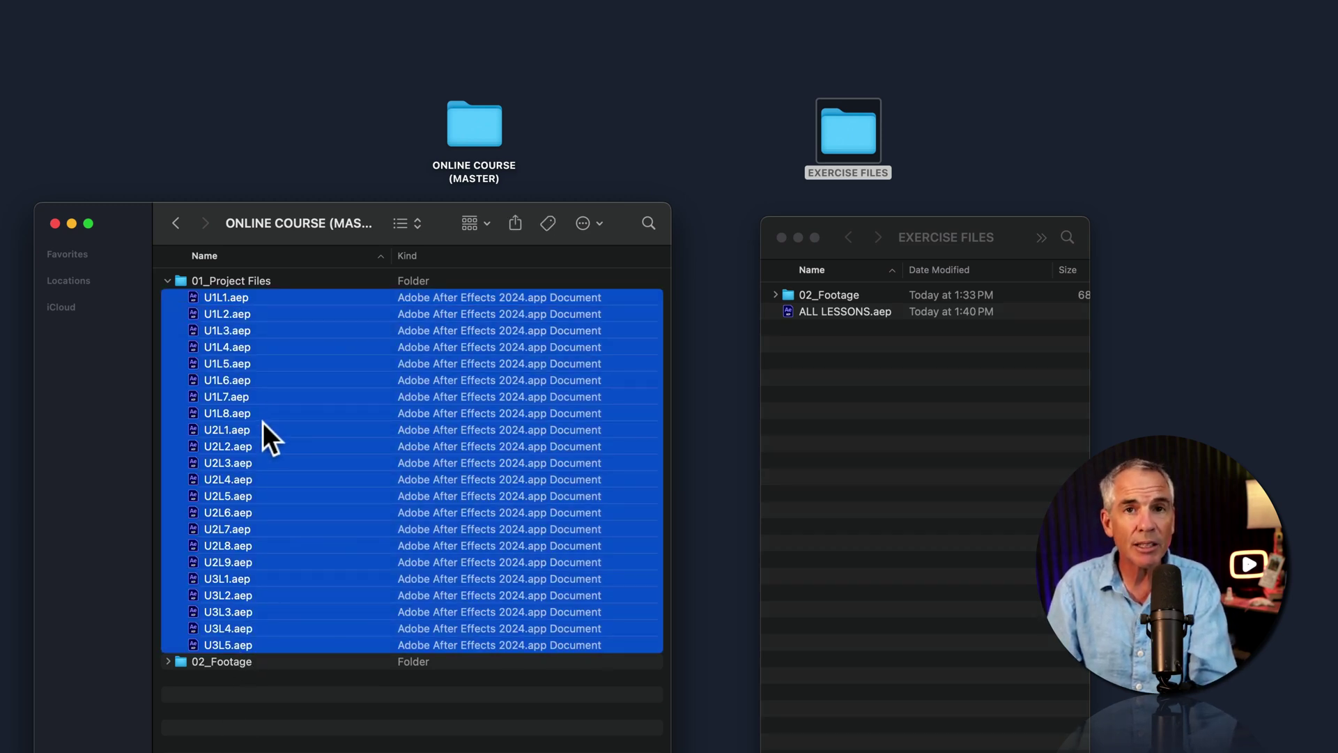
Clear the lesson selection and select ALL LESSONS.aep in the EXERCISE FILES window
{"action": "left_click", "coordinate": [305, 693]}
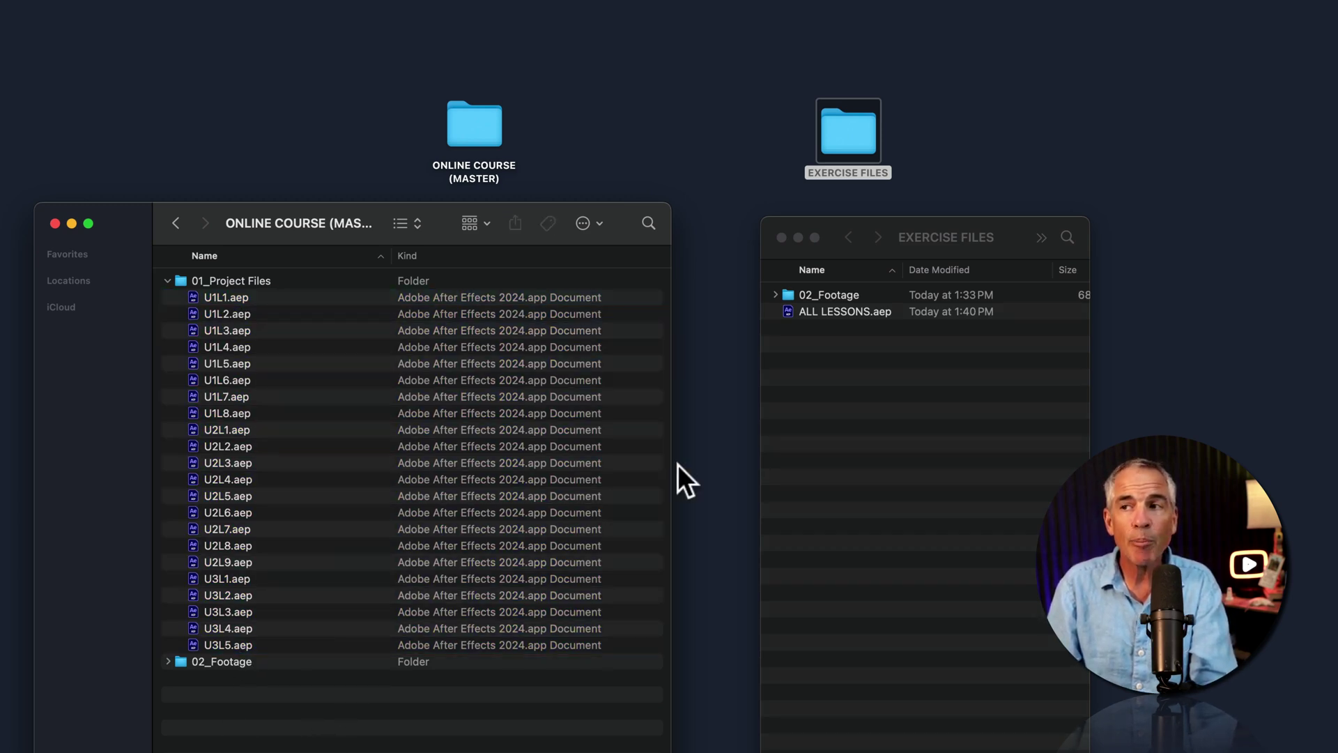
{"action": "left_click", "coordinate": [833, 310]}
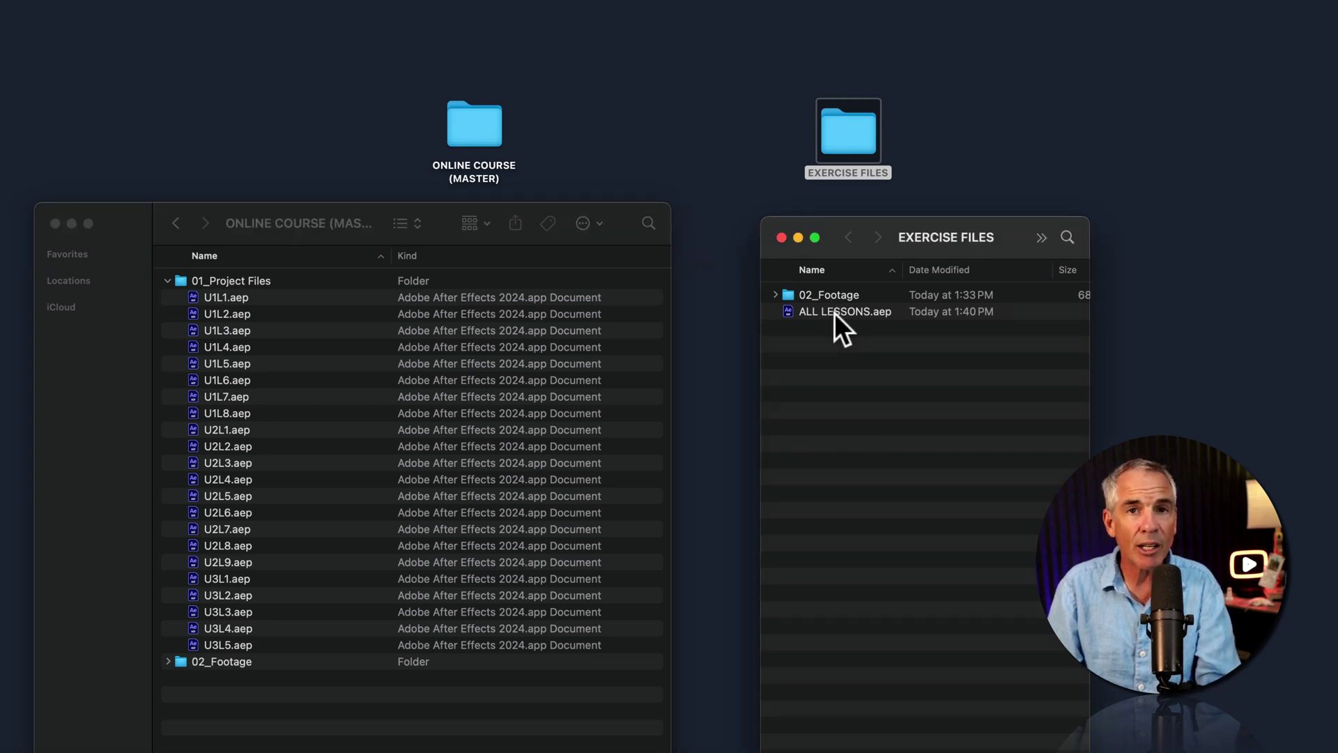
{"action": "left_click", "coordinate": [834, 311]}
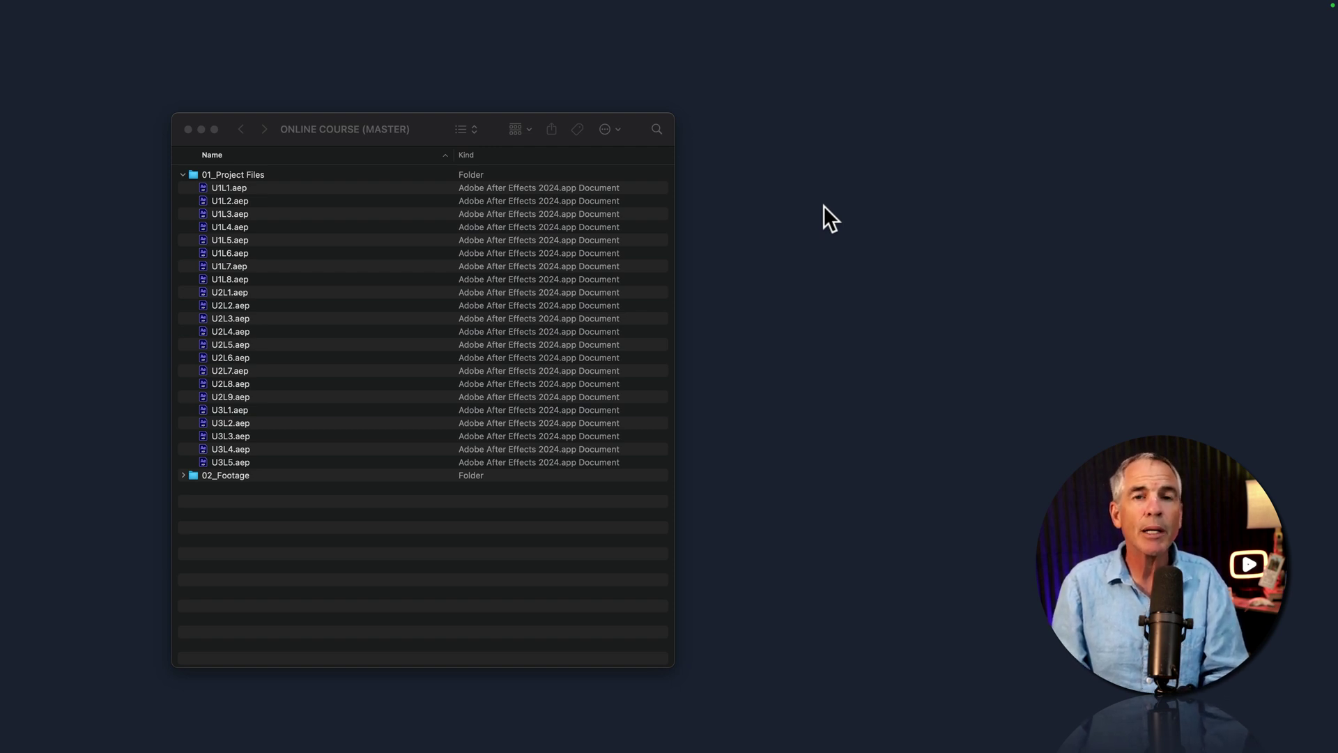
{"action": "right_click", "coordinate": [826, 201]}
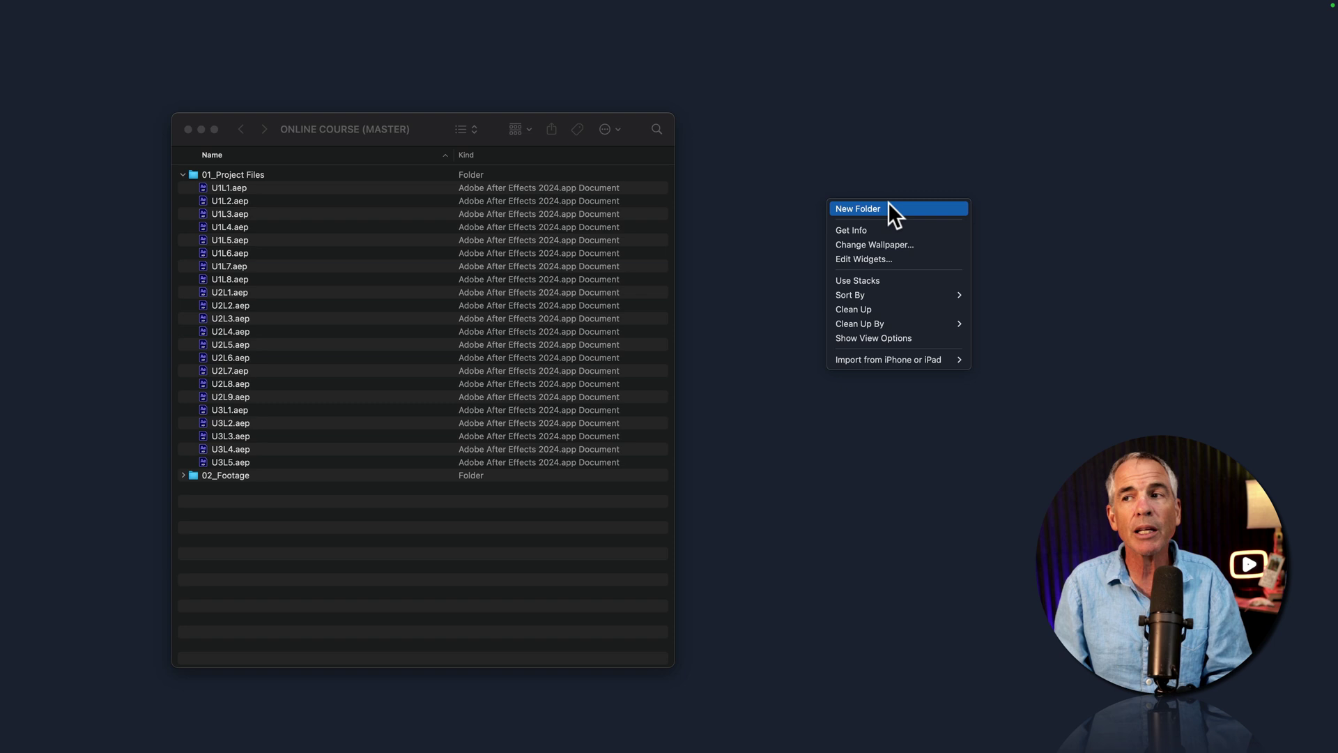
{"action": "left_click", "coordinate": [920, 208]}
{"action": "type", "text": "EXERCISE FILES"}
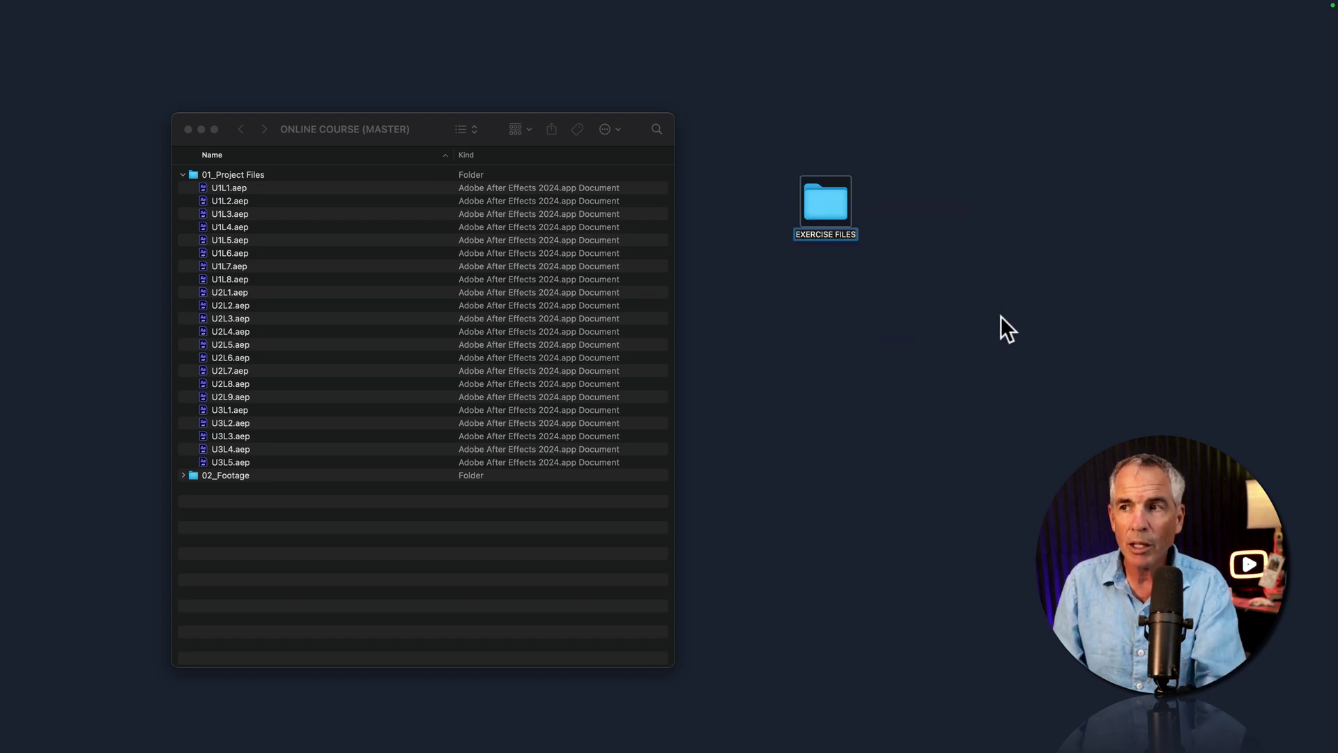
{"action": "key", "text": "Return"}
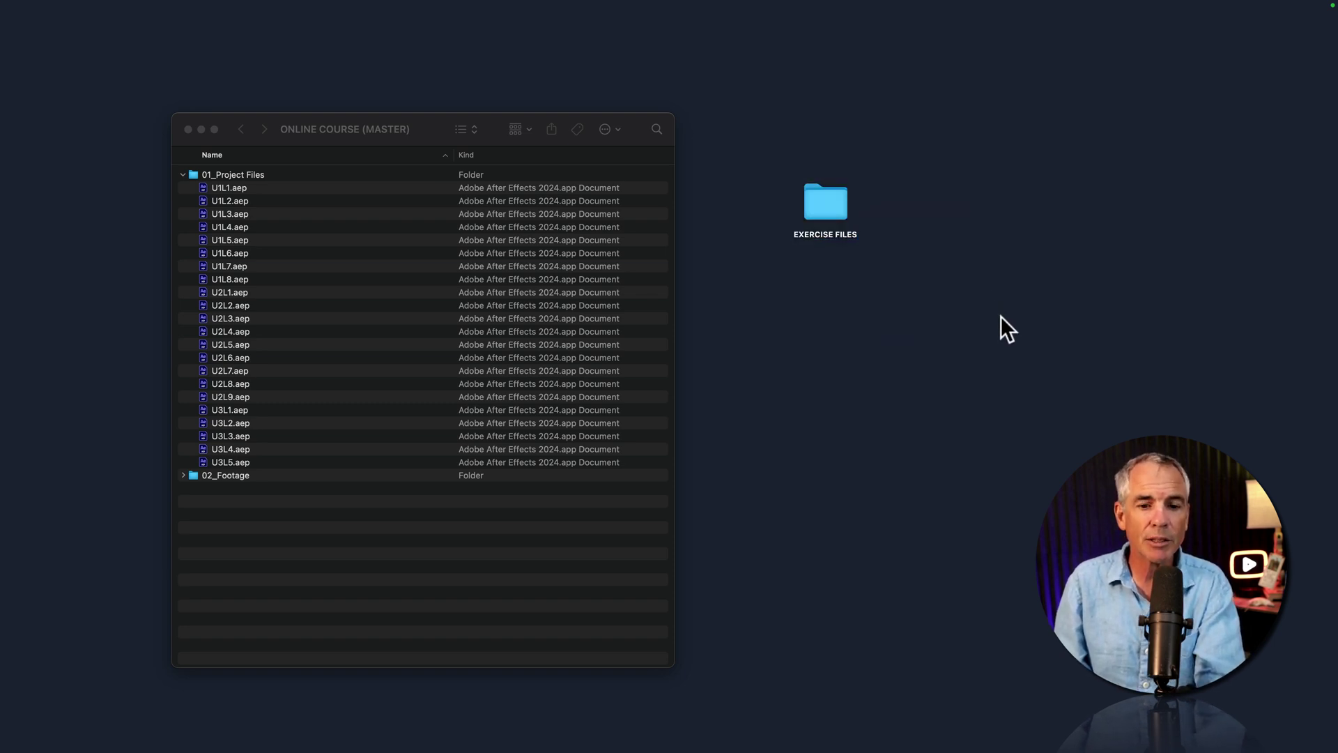
{"action": "left_click", "coordinate": [335, 137]}
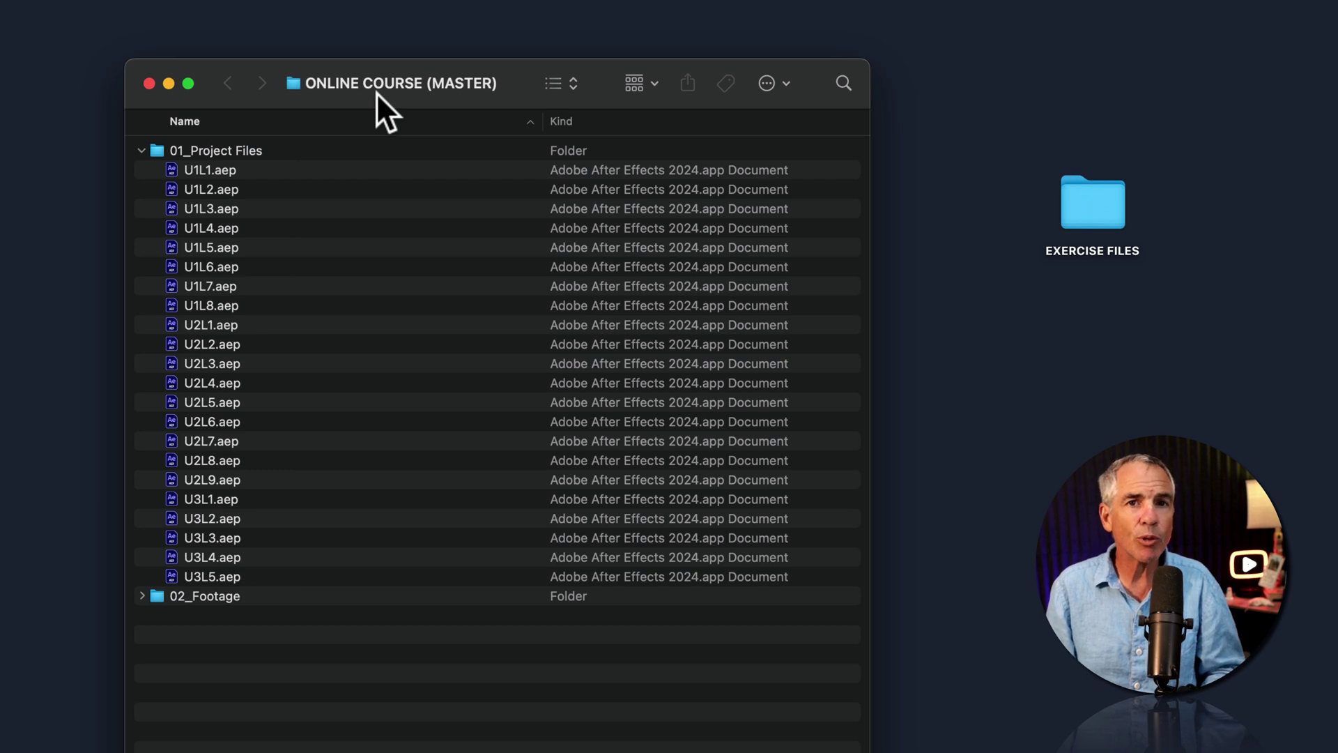
{"action": "left_click", "coordinate": [195, 596]}
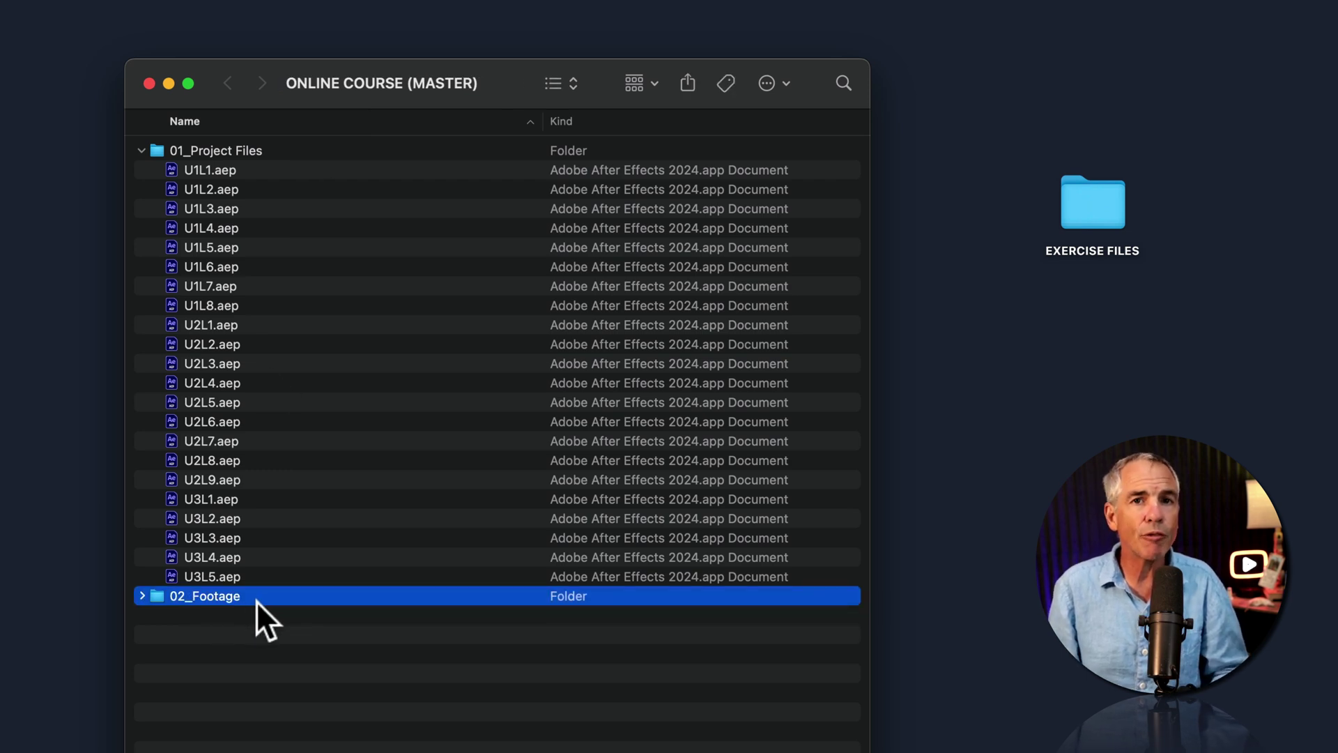
{"action": "left_click", "coordinate": [147, 595]}
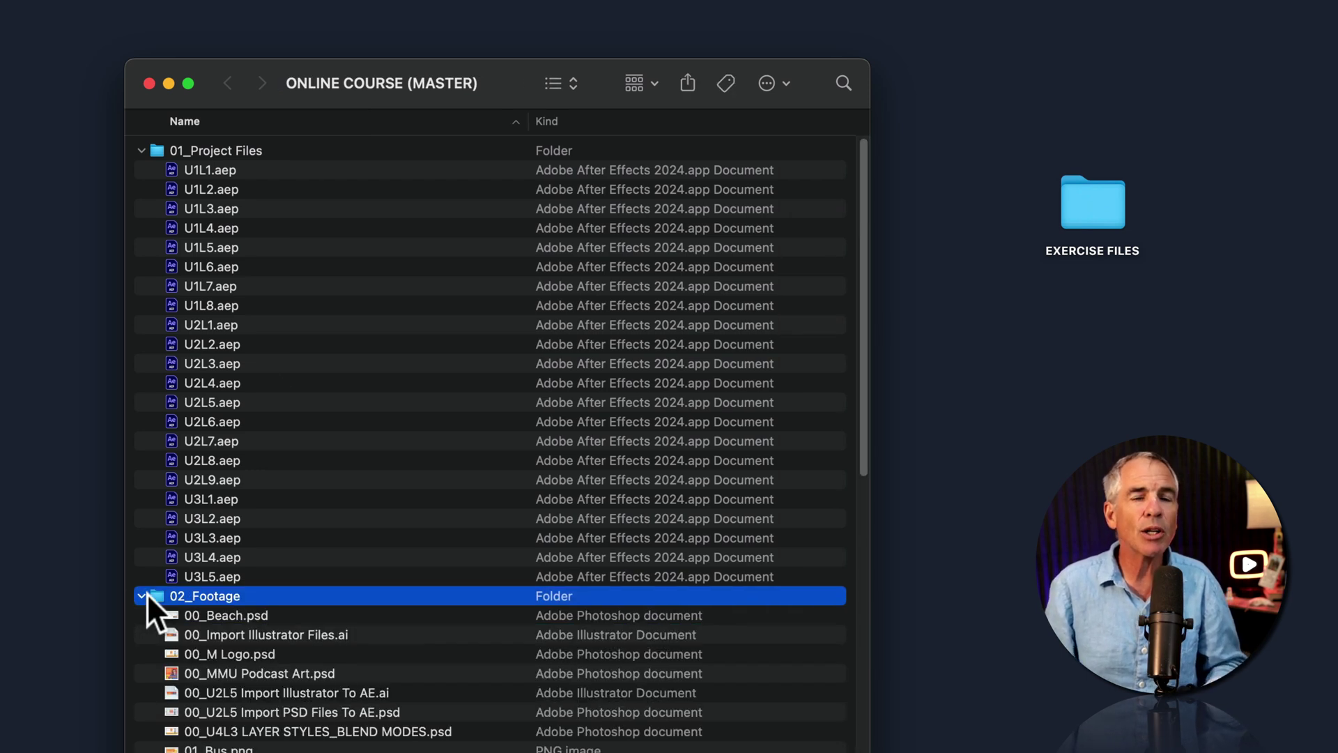
{"action": "left_click", "coordinate": [145, 595]}
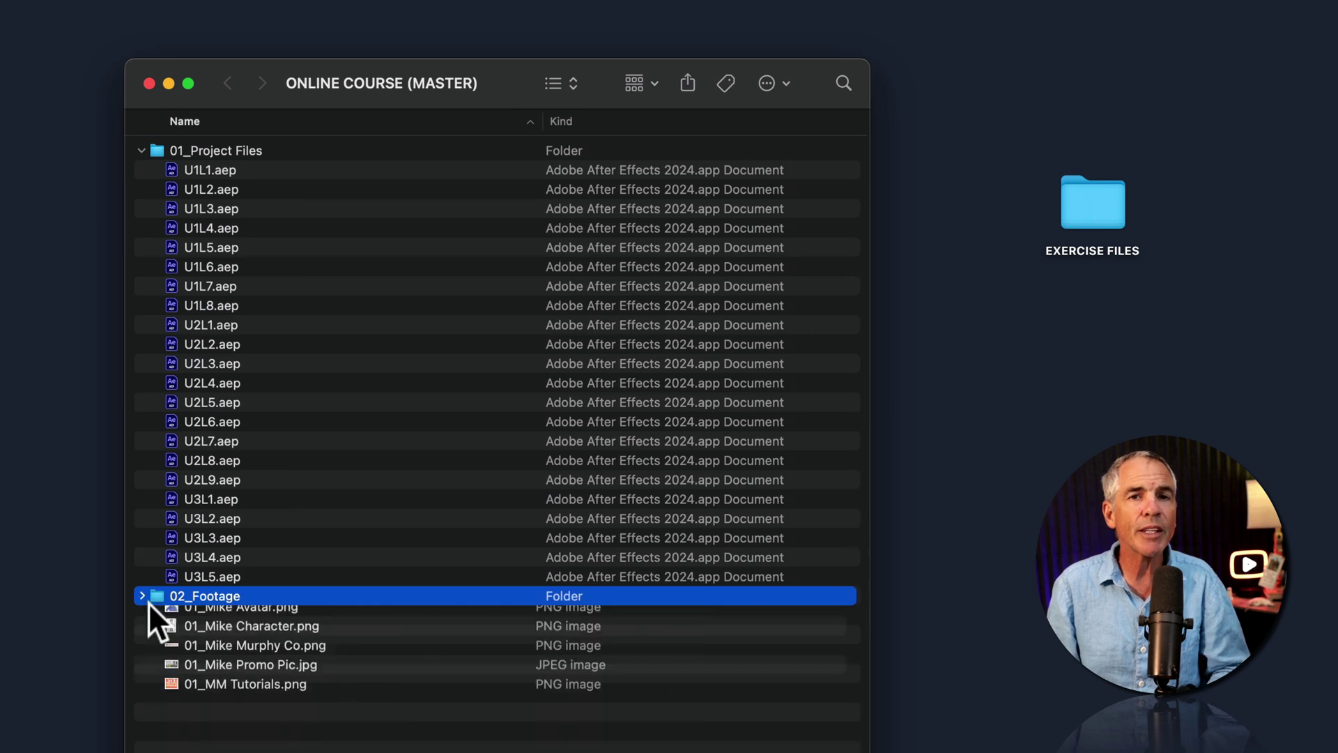
{"action": "left_click", "coordinate": [229, 171]}
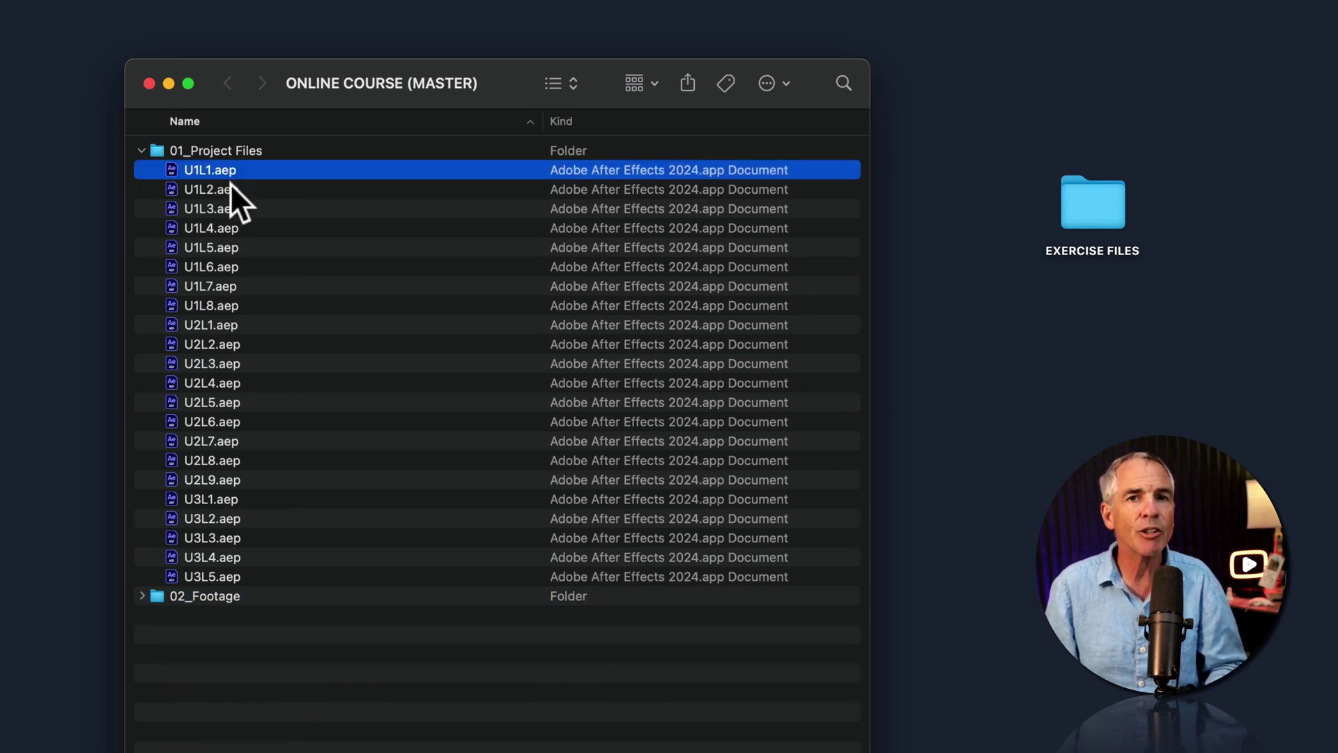
{"action": "left_click", "coordinate": [207, 659]}
{"action": "left_click", "coordinate": [214, 597]}
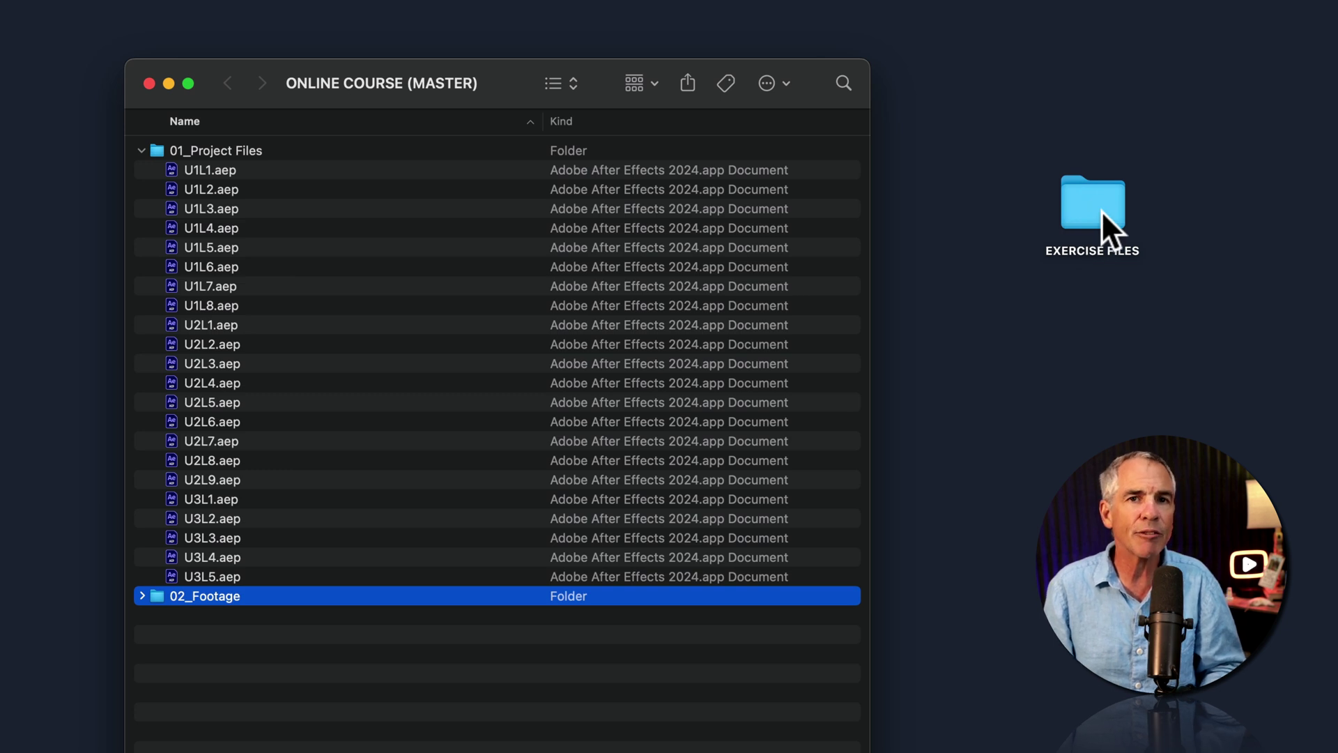
{"action": "left_click", "coordinate": [315, 680]}
{"action": "left_click", "coordinate": [242, 596]}
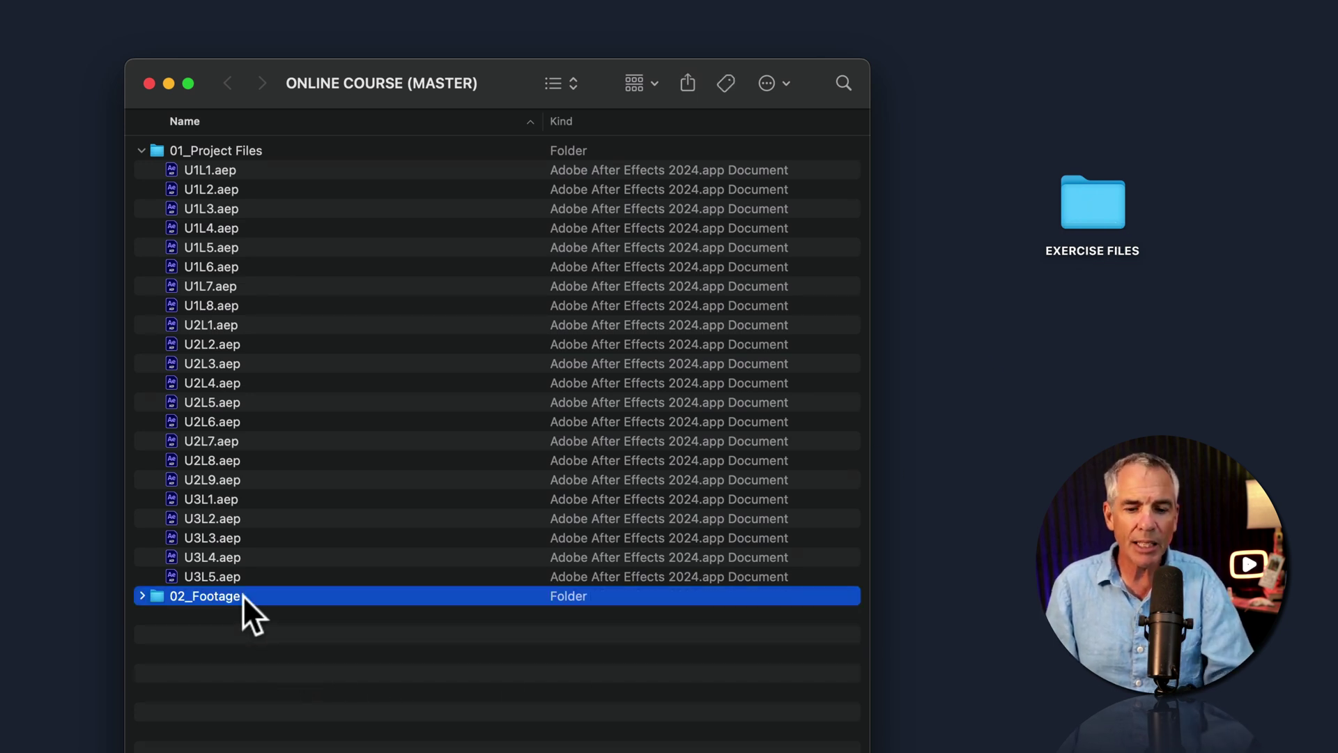
{"action": "key", "text": "super+c"}
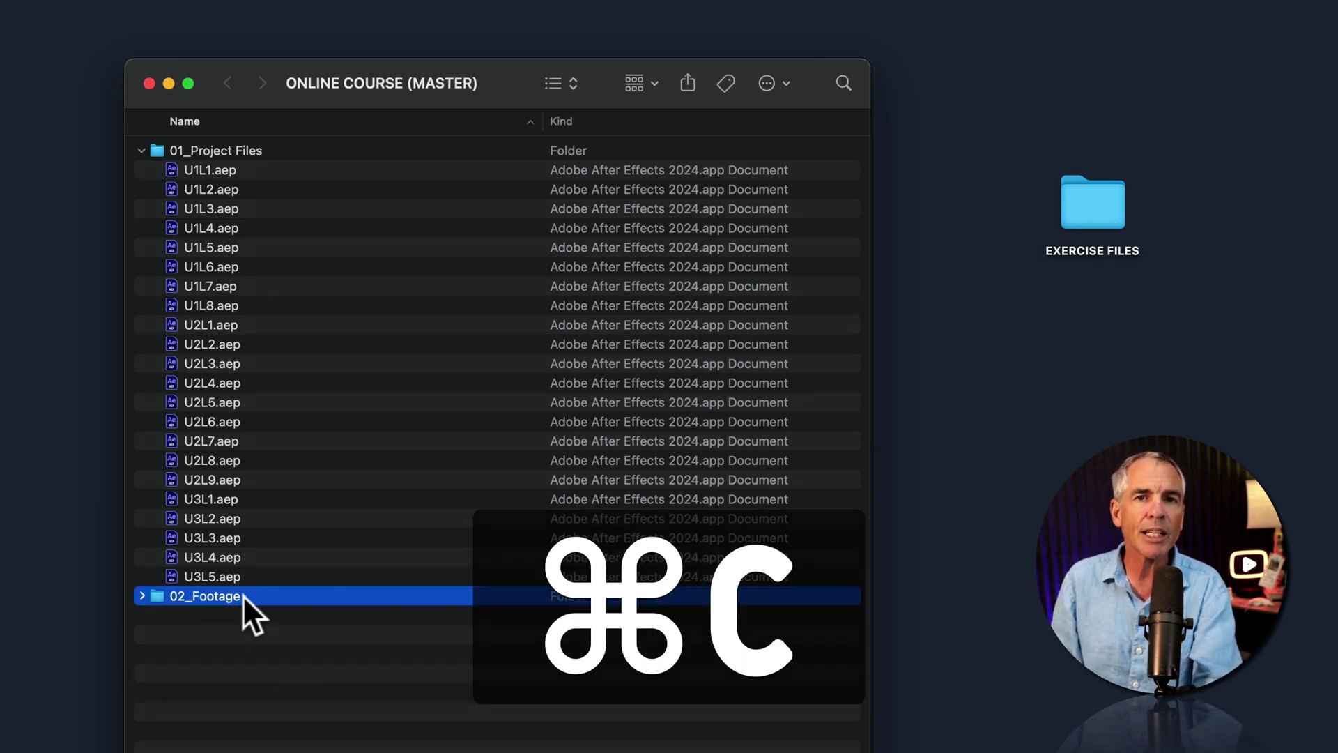
{"action": "double_click", "coordinate": [1077, 198]}
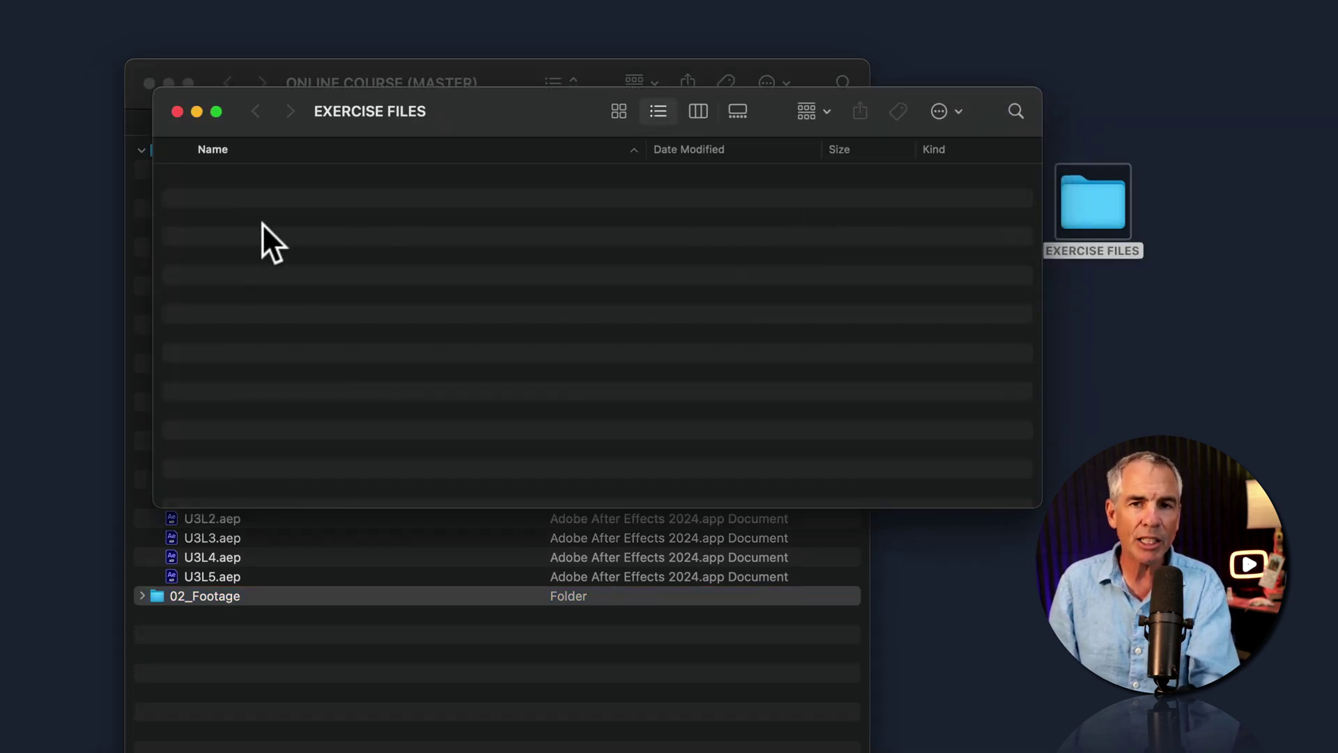
{"action": "key", "text": "super+v"}
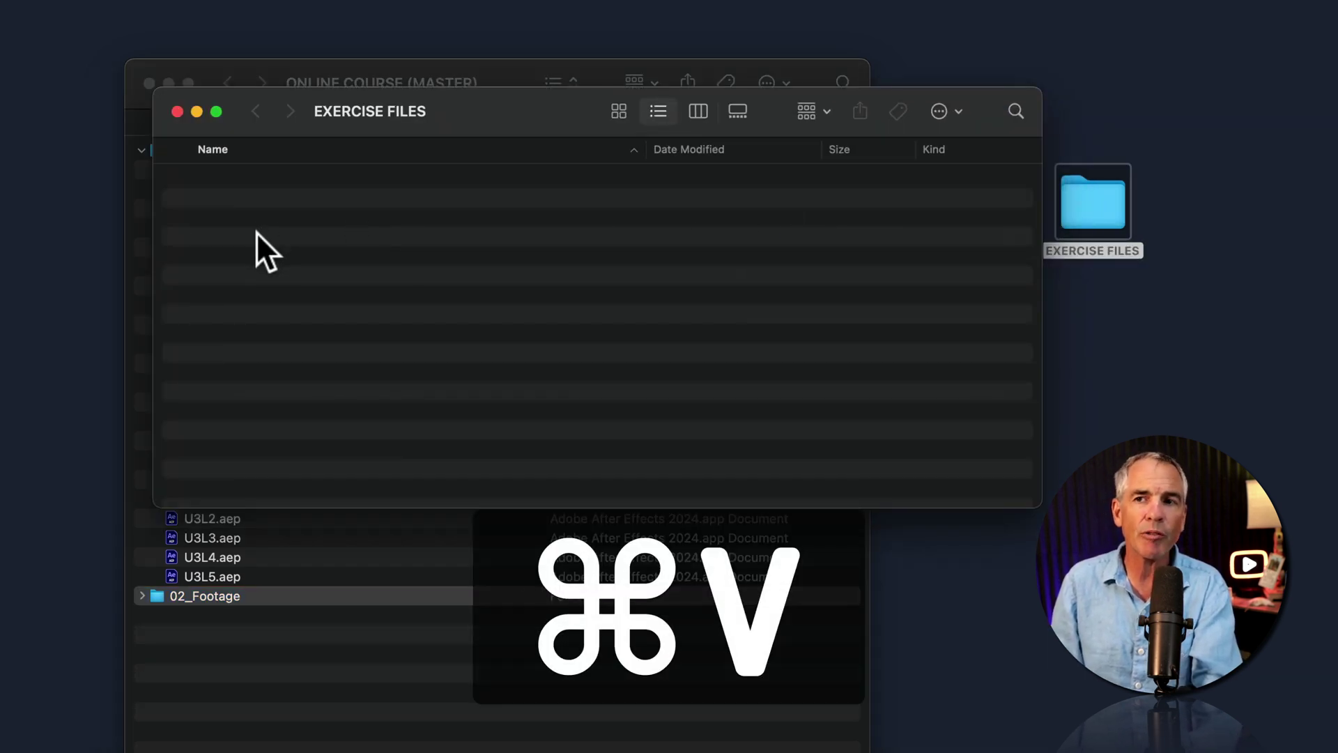
{"action": "key", "text": "super+w"}
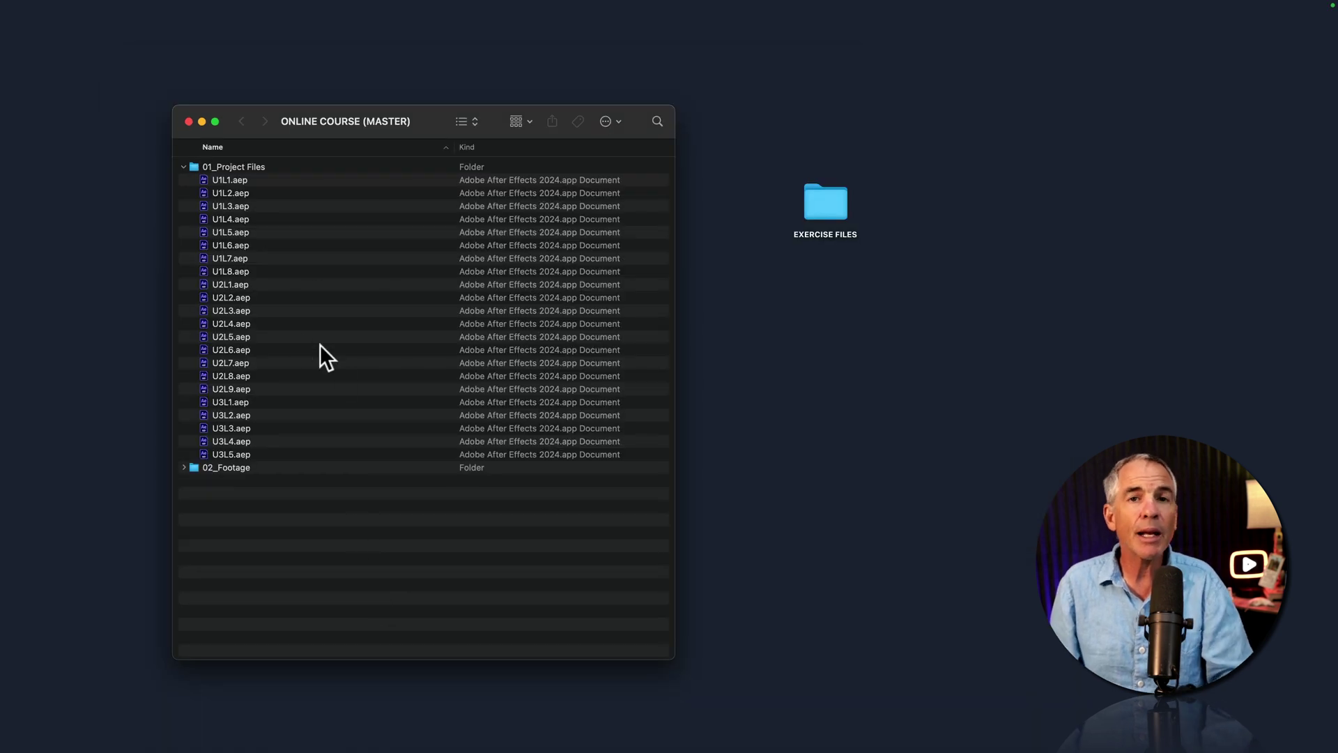
{"action": "left_click", "coordinate": [260, 170]}
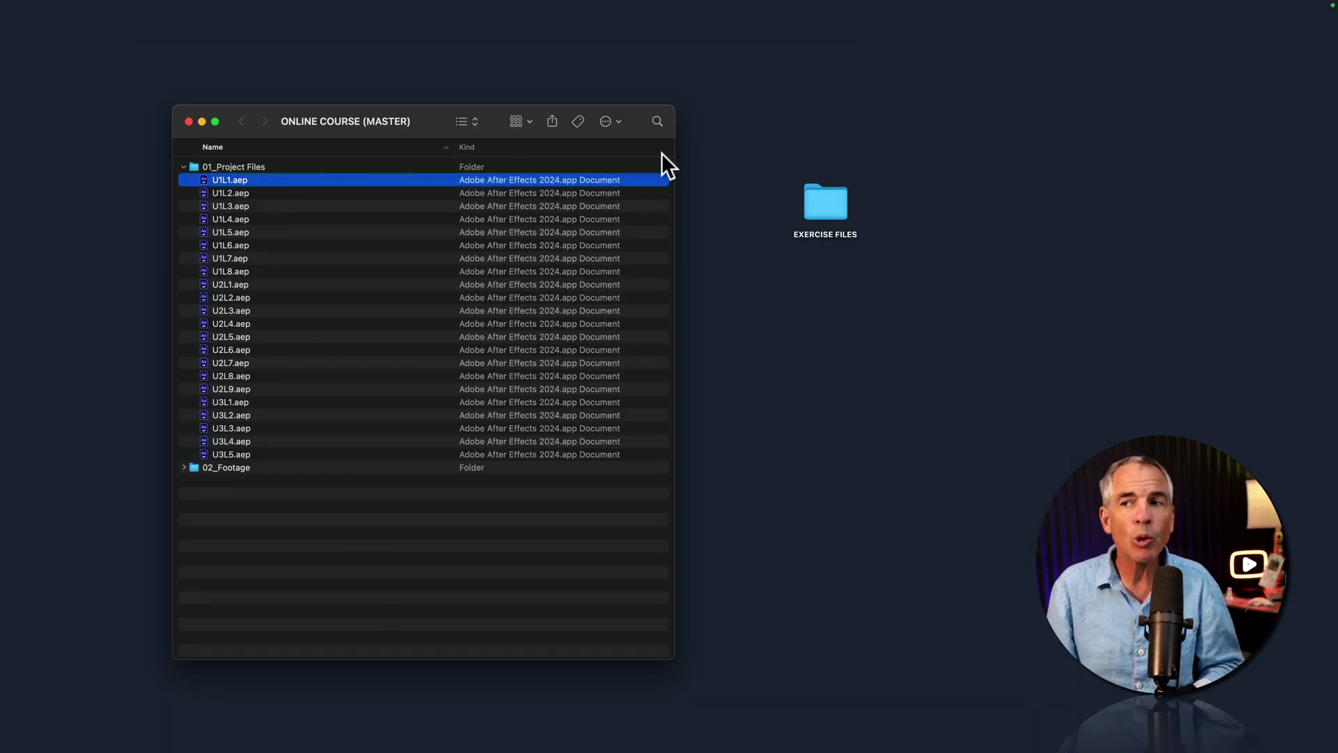
{"action": "left_click", "coordinate": [784, 192]}
{"action": "left_click", "coordinate": [818, 199]}
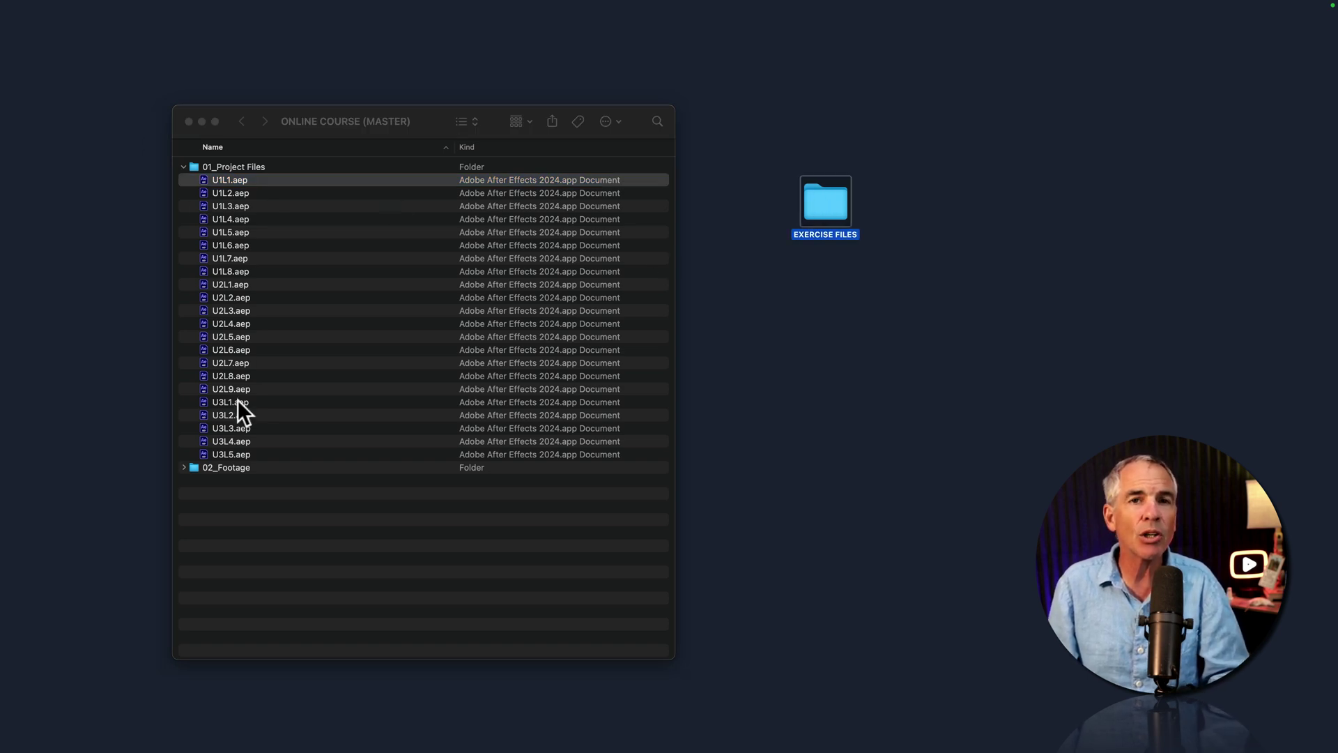
{"action": "left_click", "coordinate": [261, 568]}
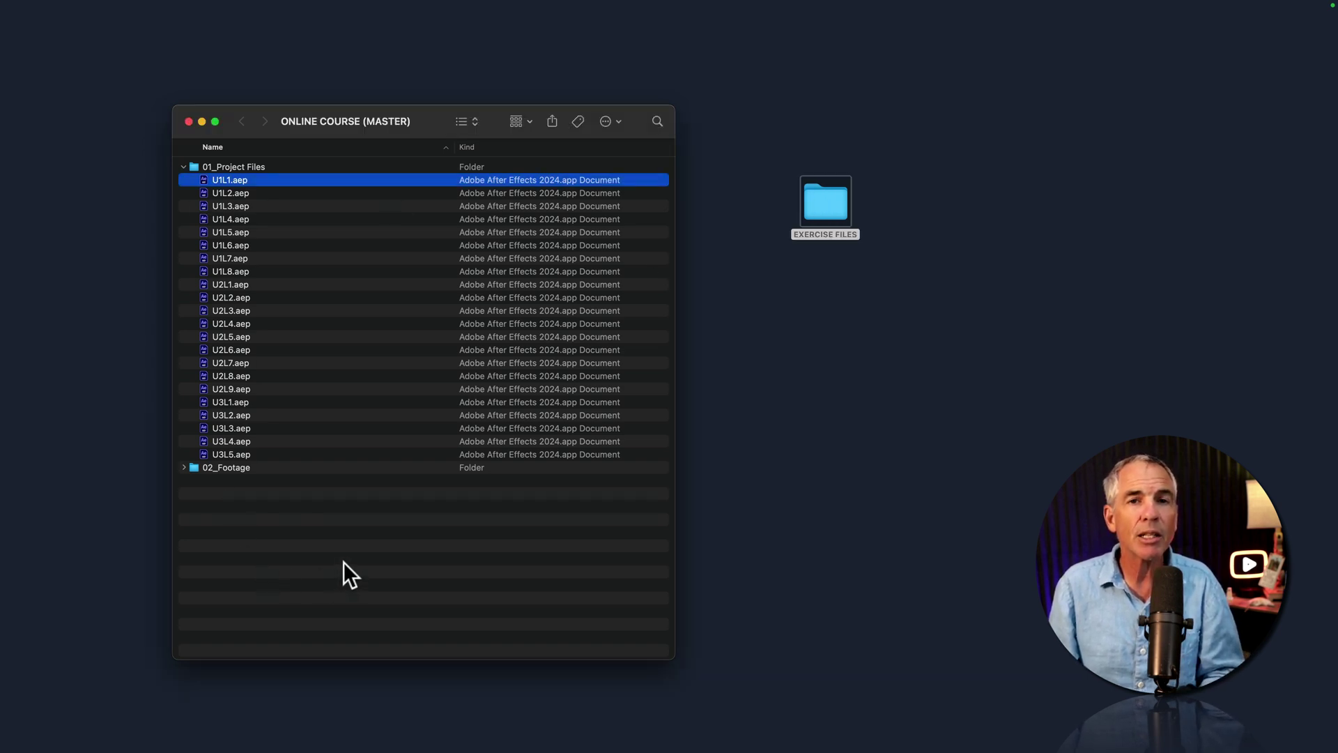
{"action": "mouse_move", "coordinate": [449, 718]}
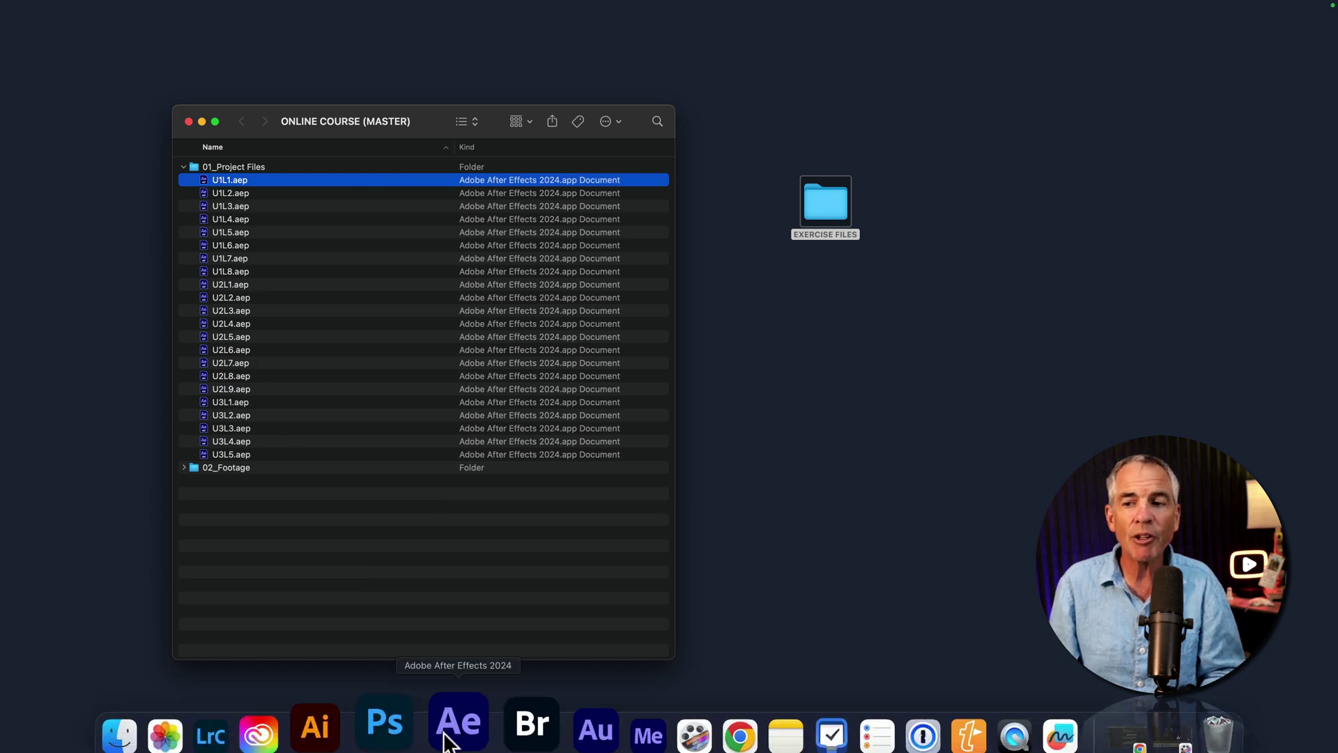
Launch After Effects and Save As the empty project as 'ALL LESSONS' inside EXERCISE FILES
{"action": "left_click", "coordinate": [449, 712]}
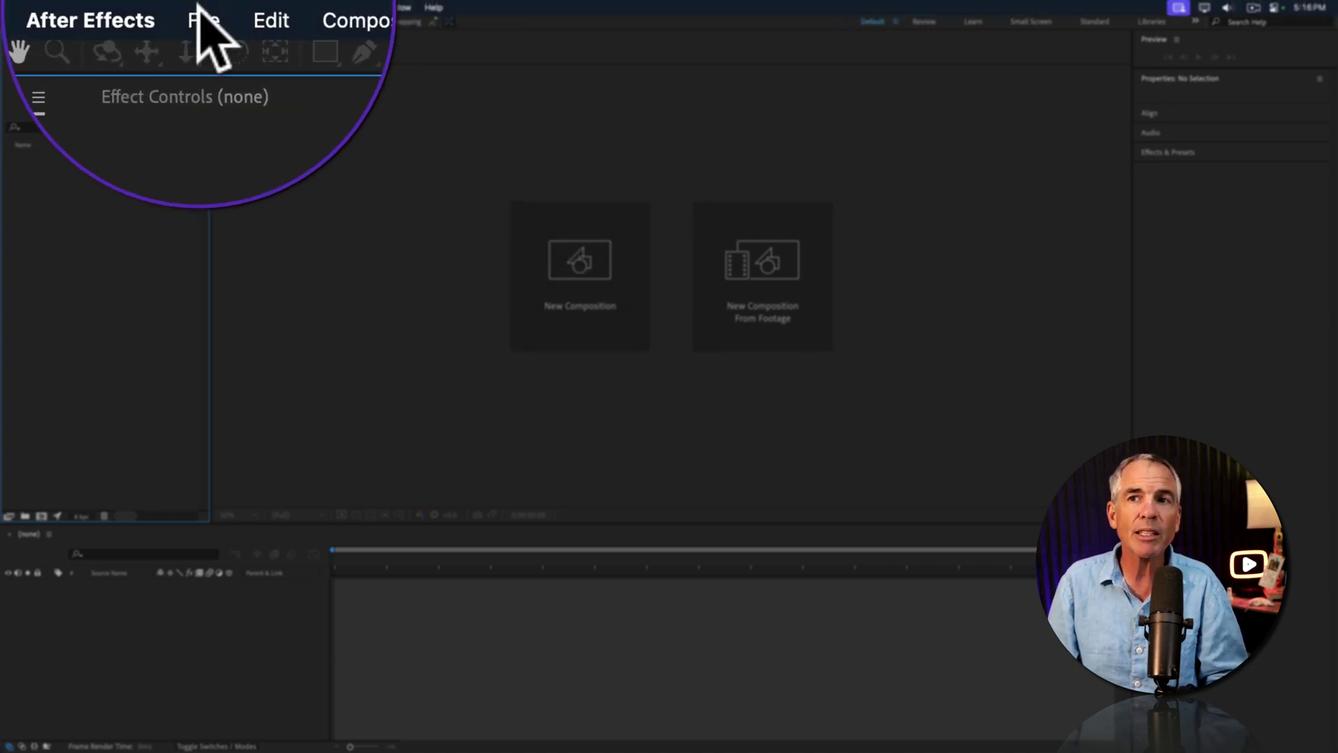
{"action": "left_click", "coordinate": [200, 8]}
{"action": "mouse_move", "coordinate": [202, 282]}
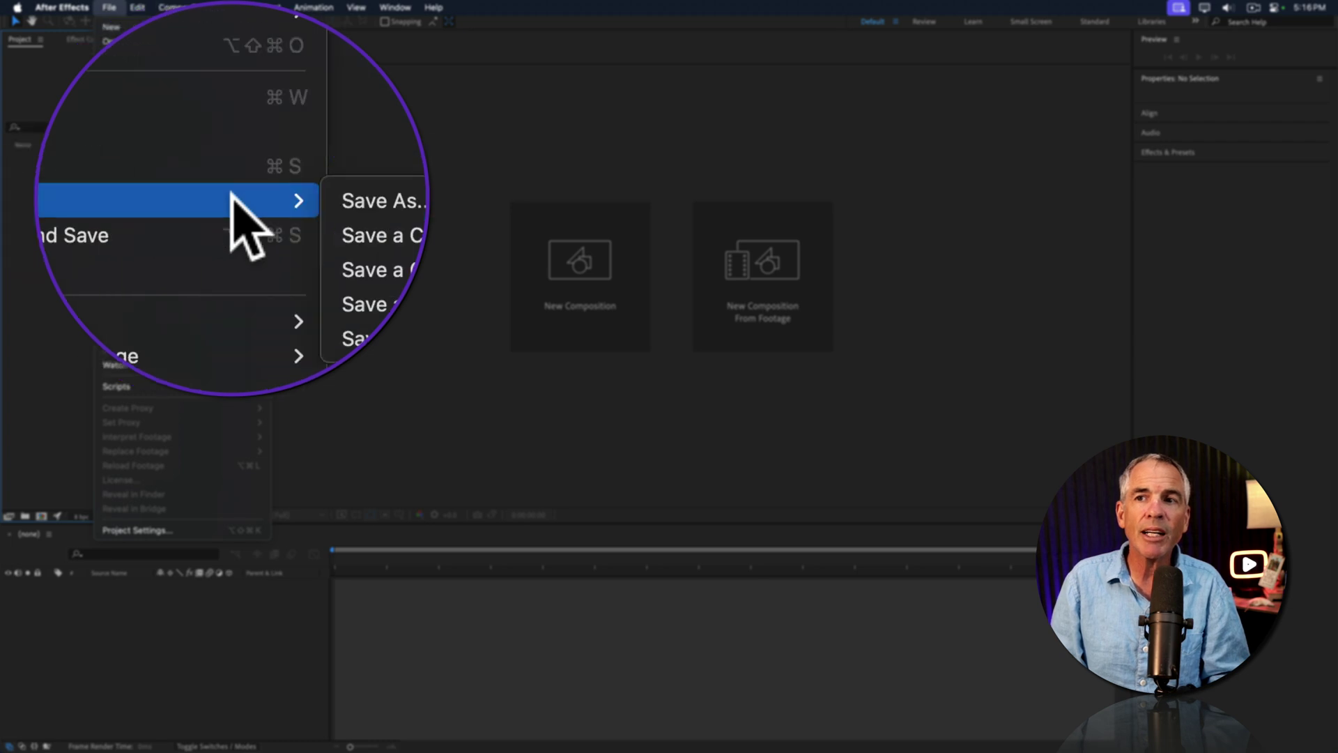
{"action": "left_click", "coordinate": [325, 152]}
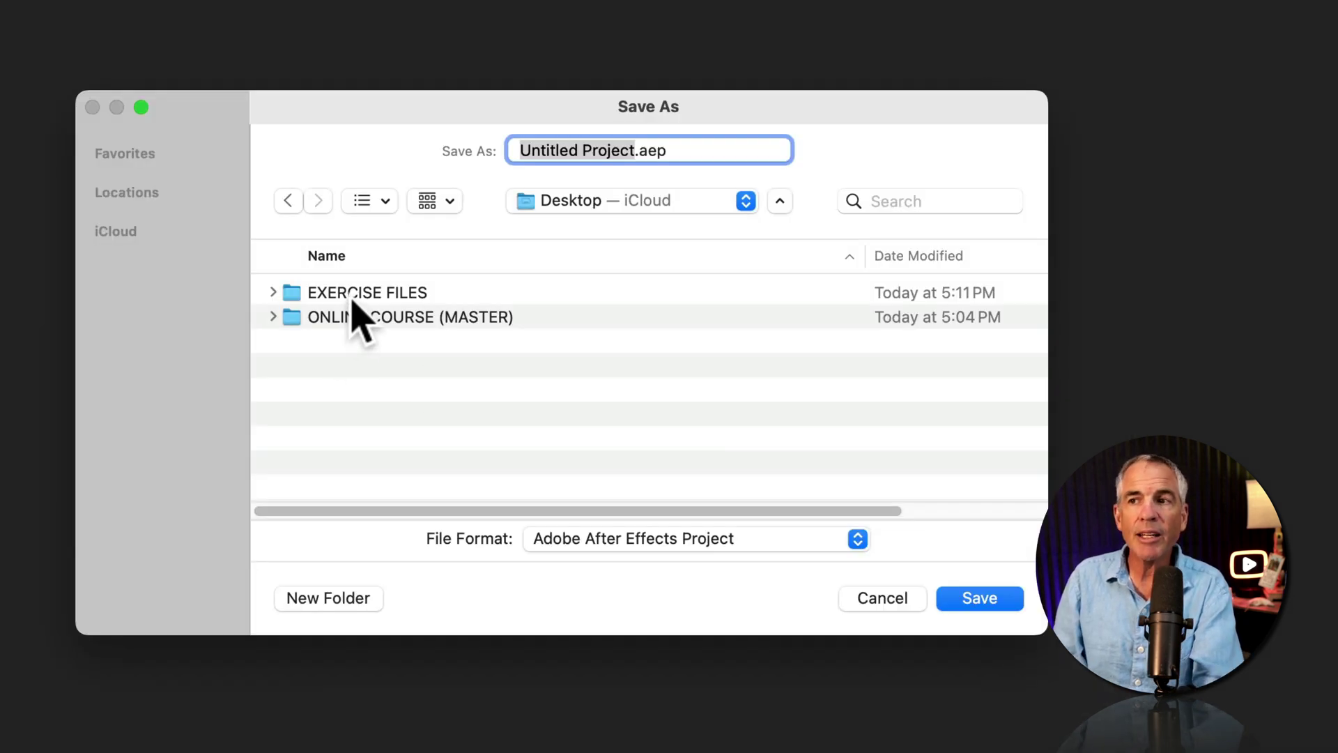
{"action": "left_click", "coordinate": [362, 296]}
{"action": "double_click", "coordinate": [362, 296]}
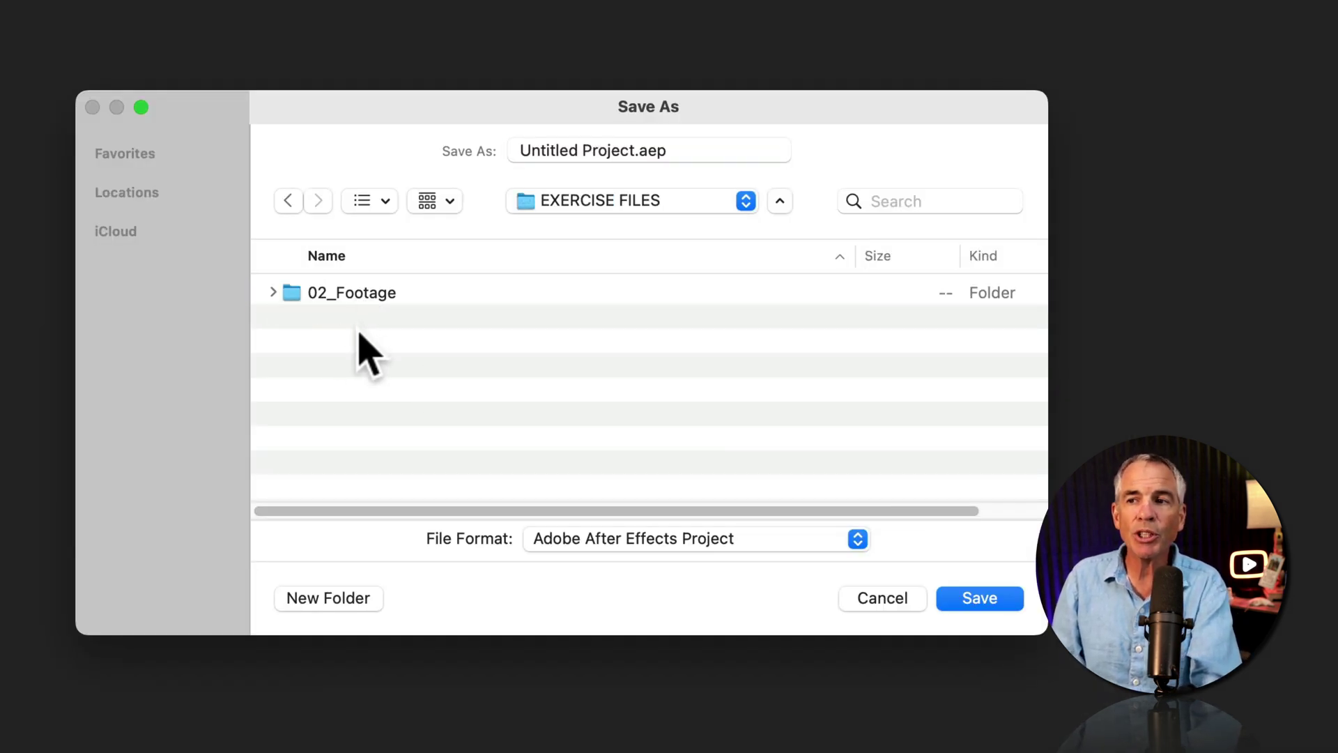
{"action": "left_click", "coordinate": [636, 147]}
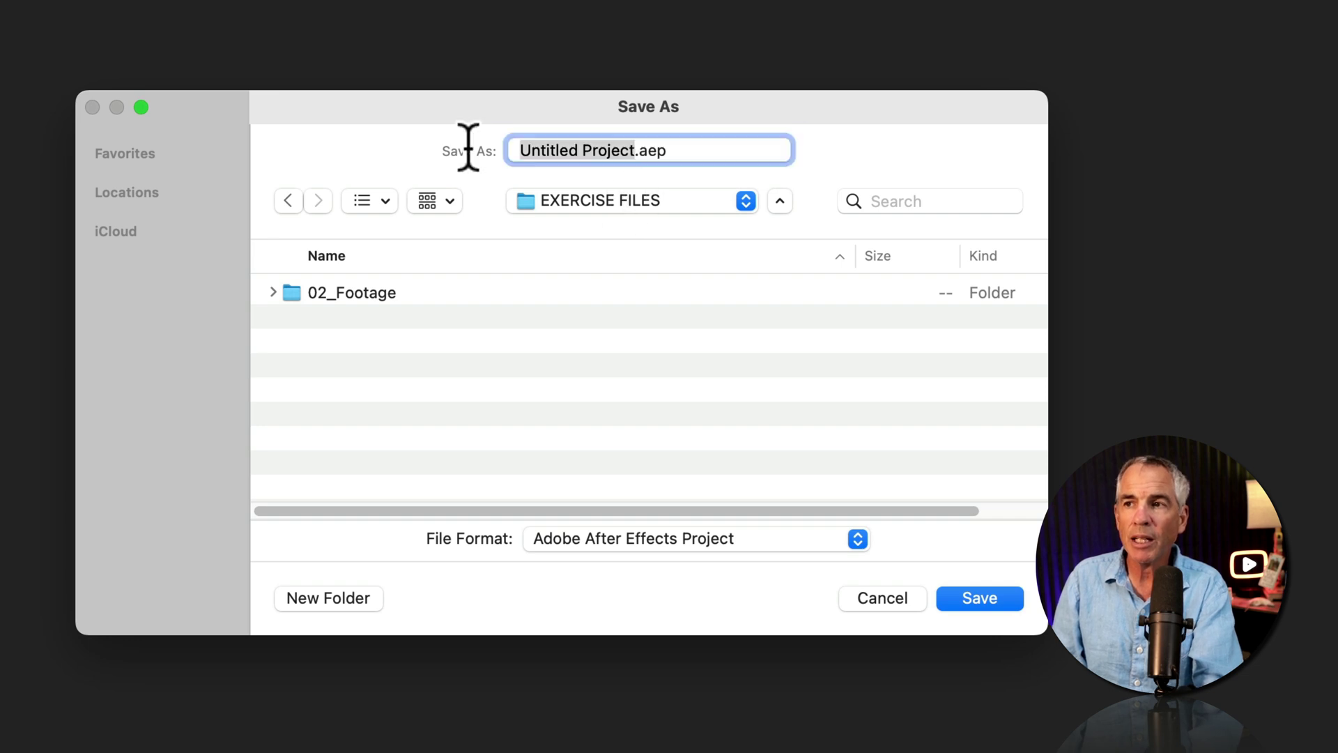
{"action": "type", "text": "ALL LESSONS"}
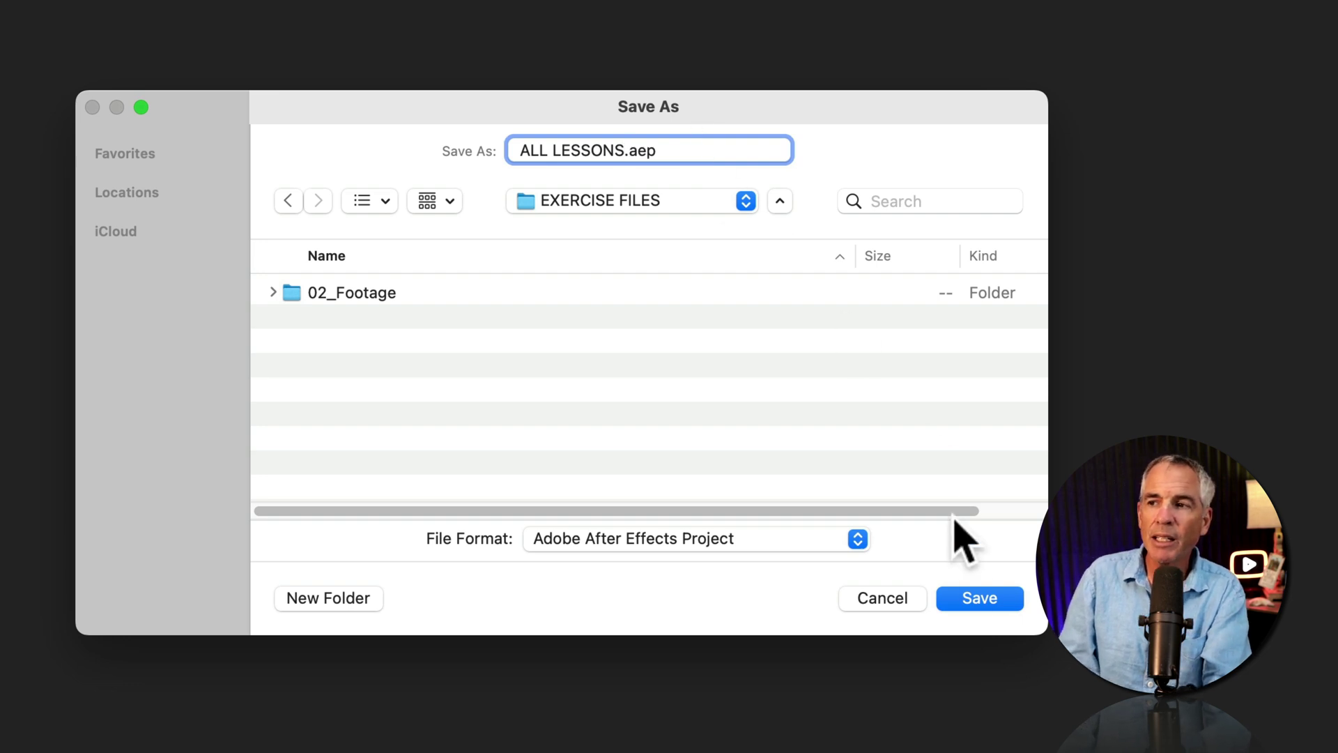
{"action": "left_click", "coordinate": [969, 598]}
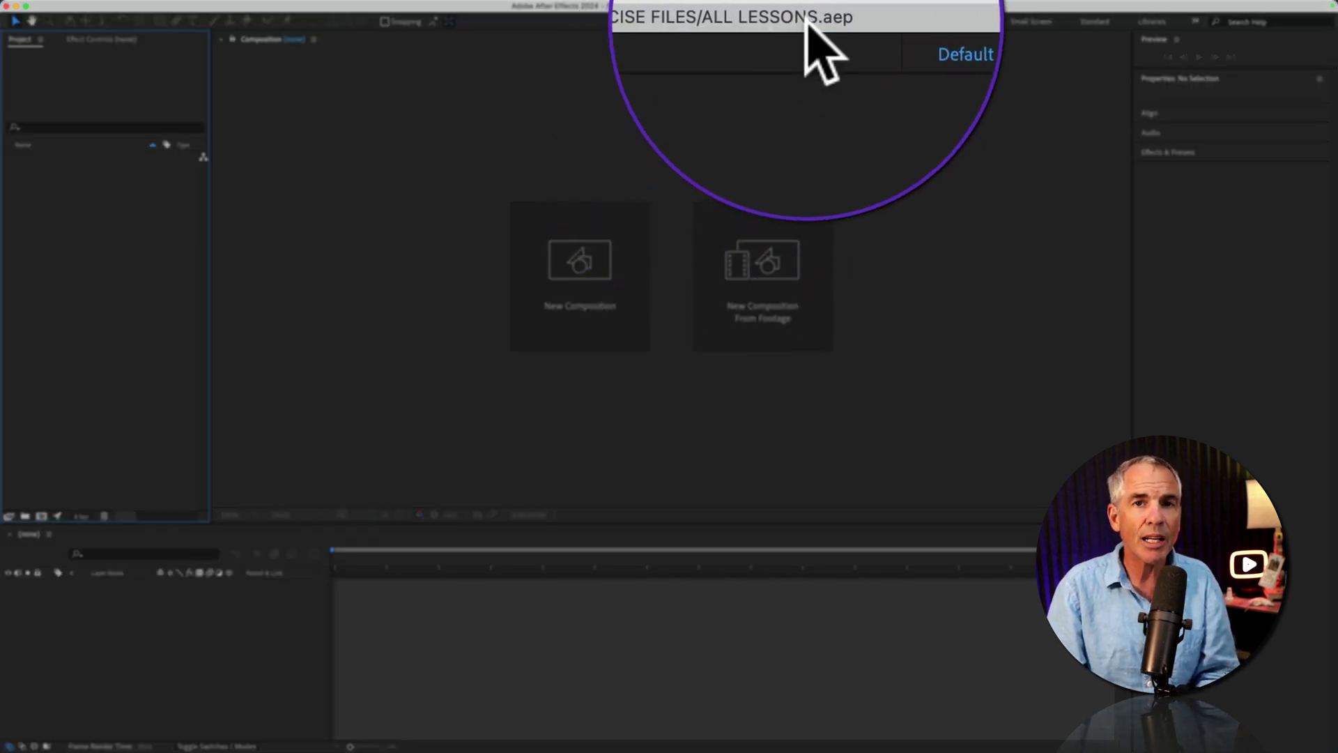
Open the Import File dialog from File > Import > File...
{"action": "left_click", "coordinate": [113, 7]}
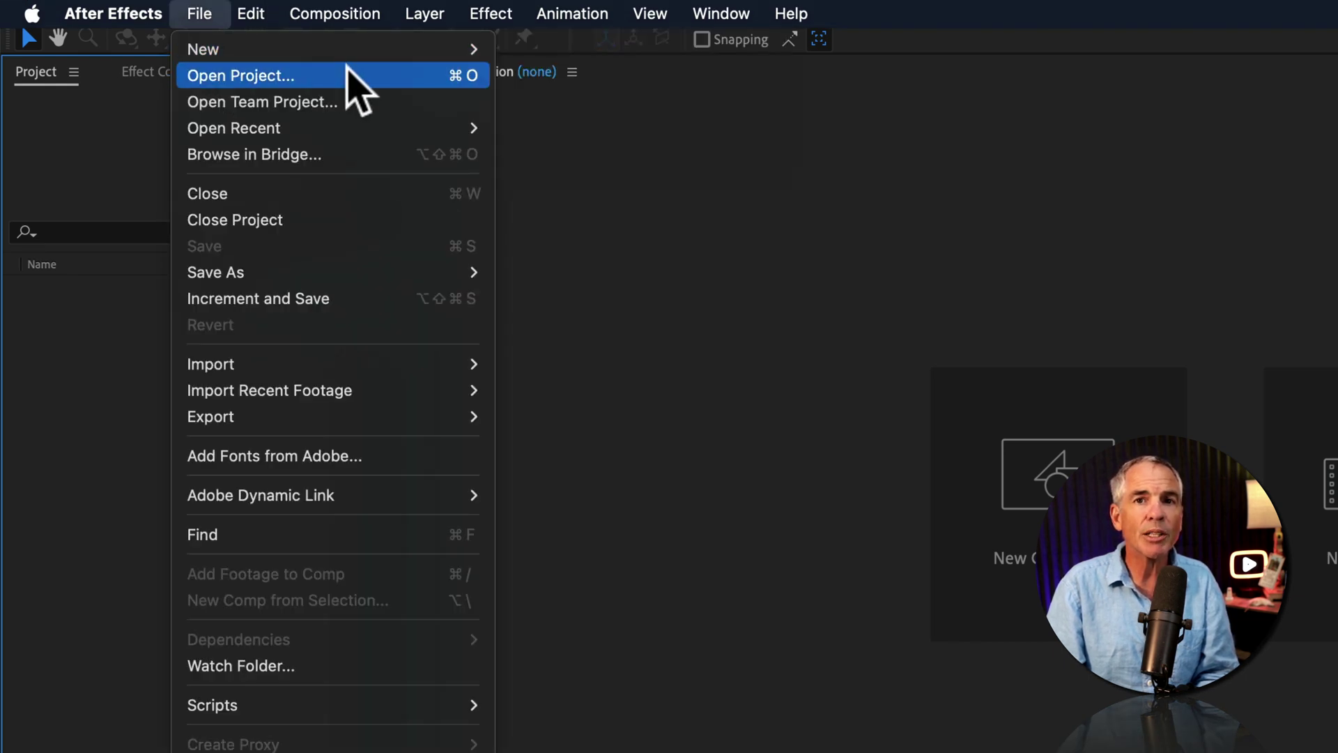
{"action": "mouse_move", "coordinate": [328, 363]}
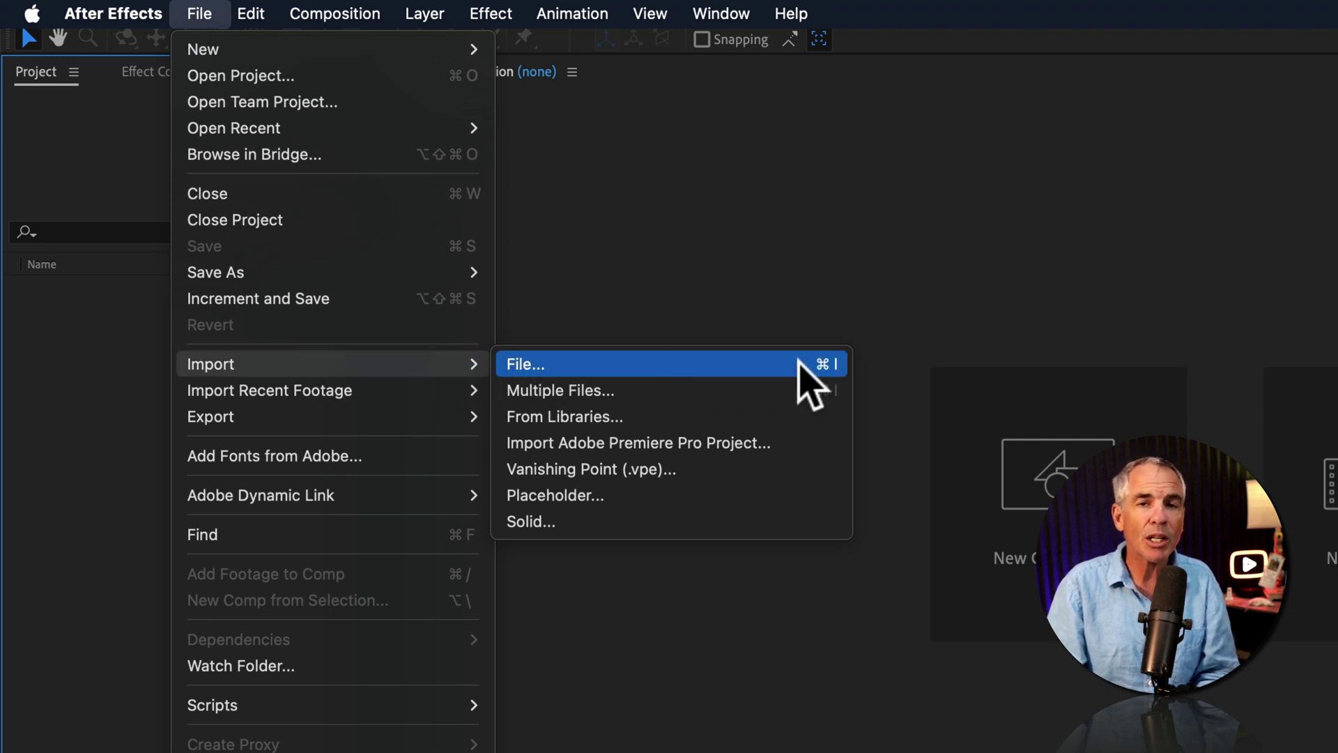
{"action": "left_click", "coordinate": [800, 229]}
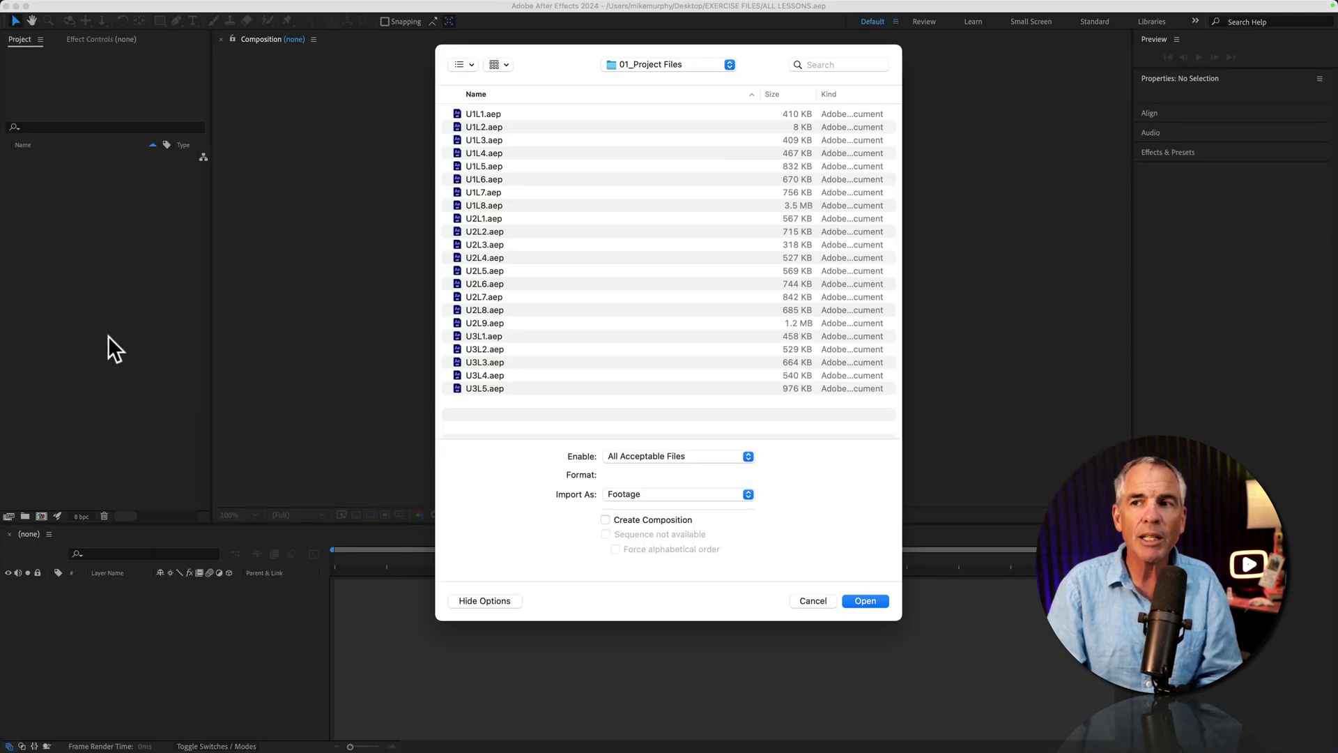
Select U1L1.aep through U3L5.aep and import all 22 lesson projects
{"action": "left_click", "coordinate": [477, 117]}
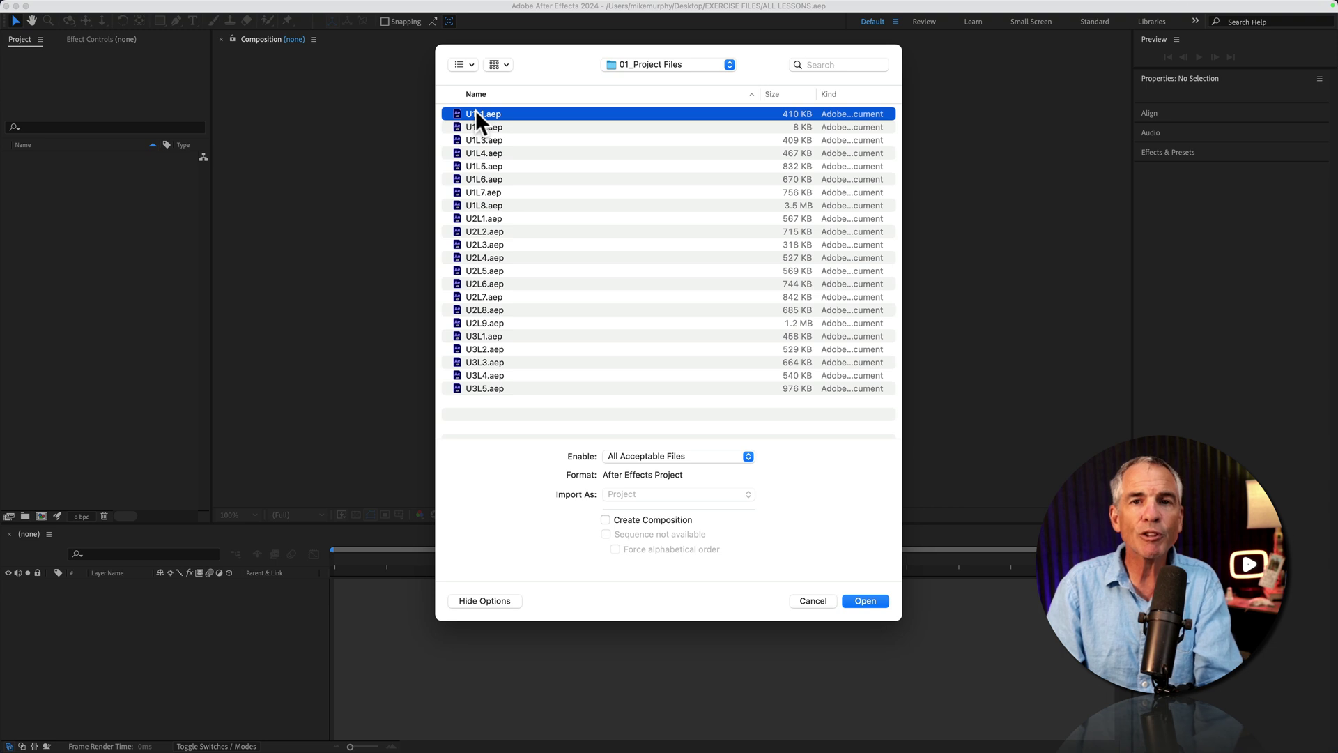
{"action": "left_click", "coordinate": [495, 389], "text": "shift"}
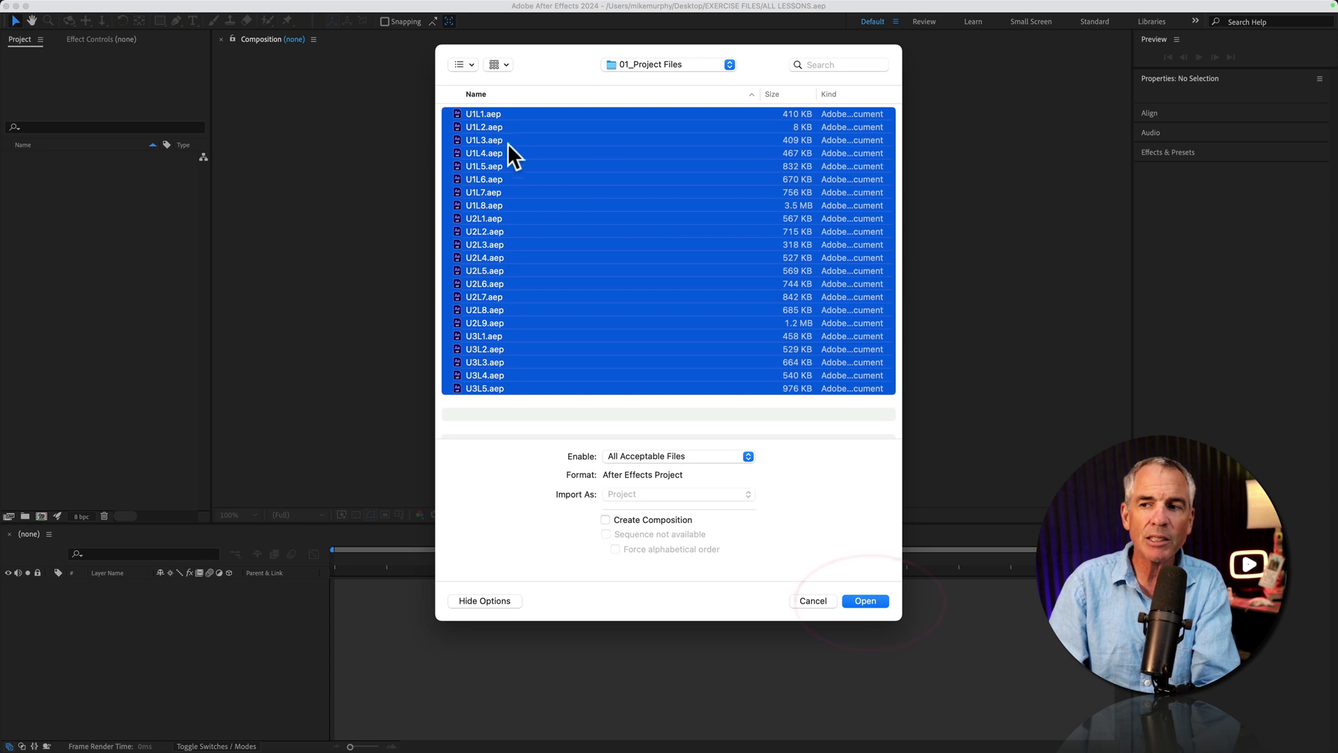
{"action": "left_click", "coordinate": [860, 596]}
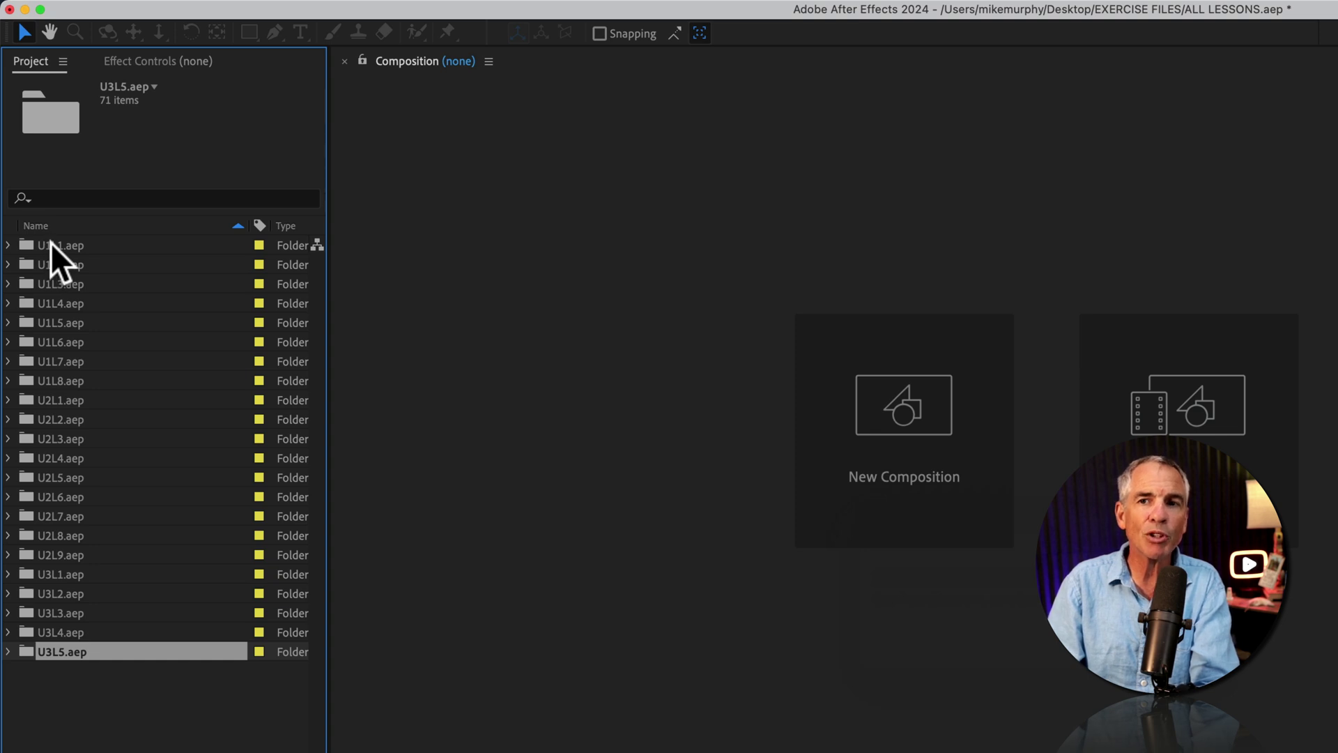
Select the U1L5.aep folder and expand it to show 01_Comps and 02_Footage
{"action": "left_click", "coordinate": [51, 244]}
{"action": "key", "text": "Return"}
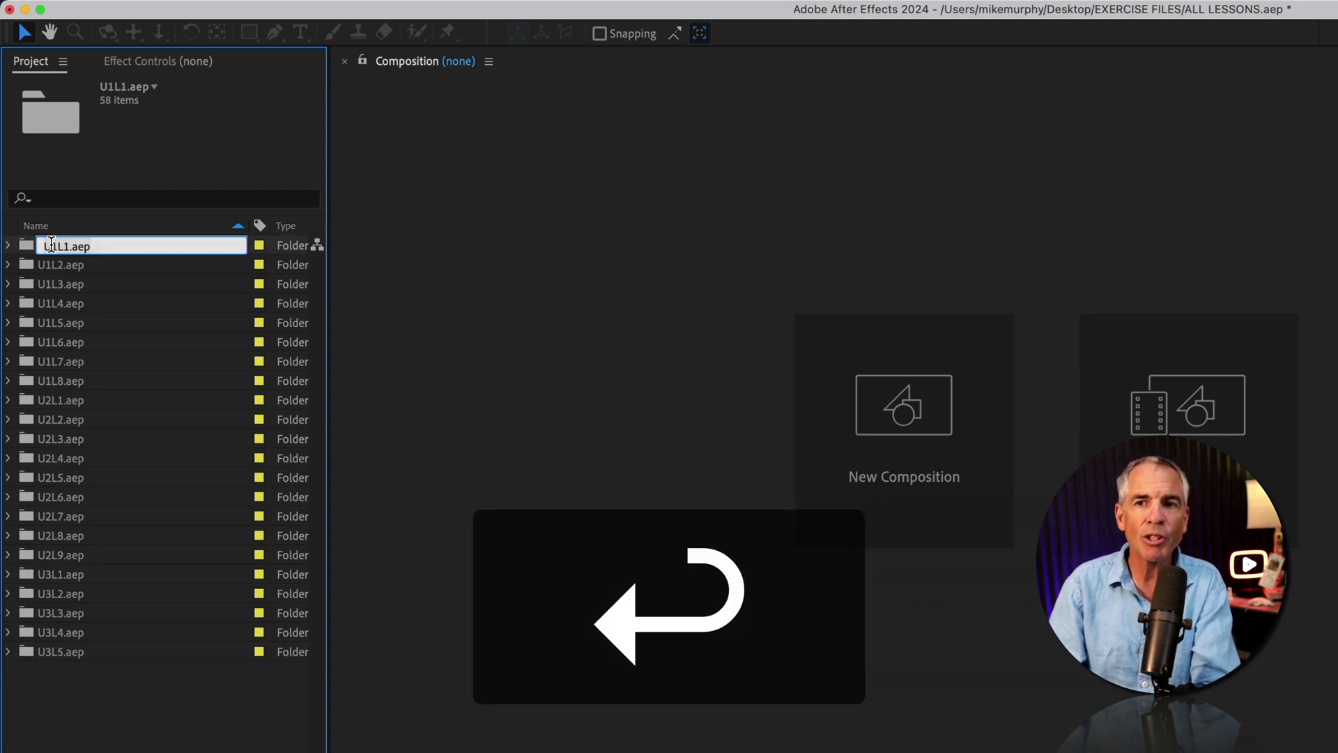
{"action": "left_click", "coordinate": [77, 325]}
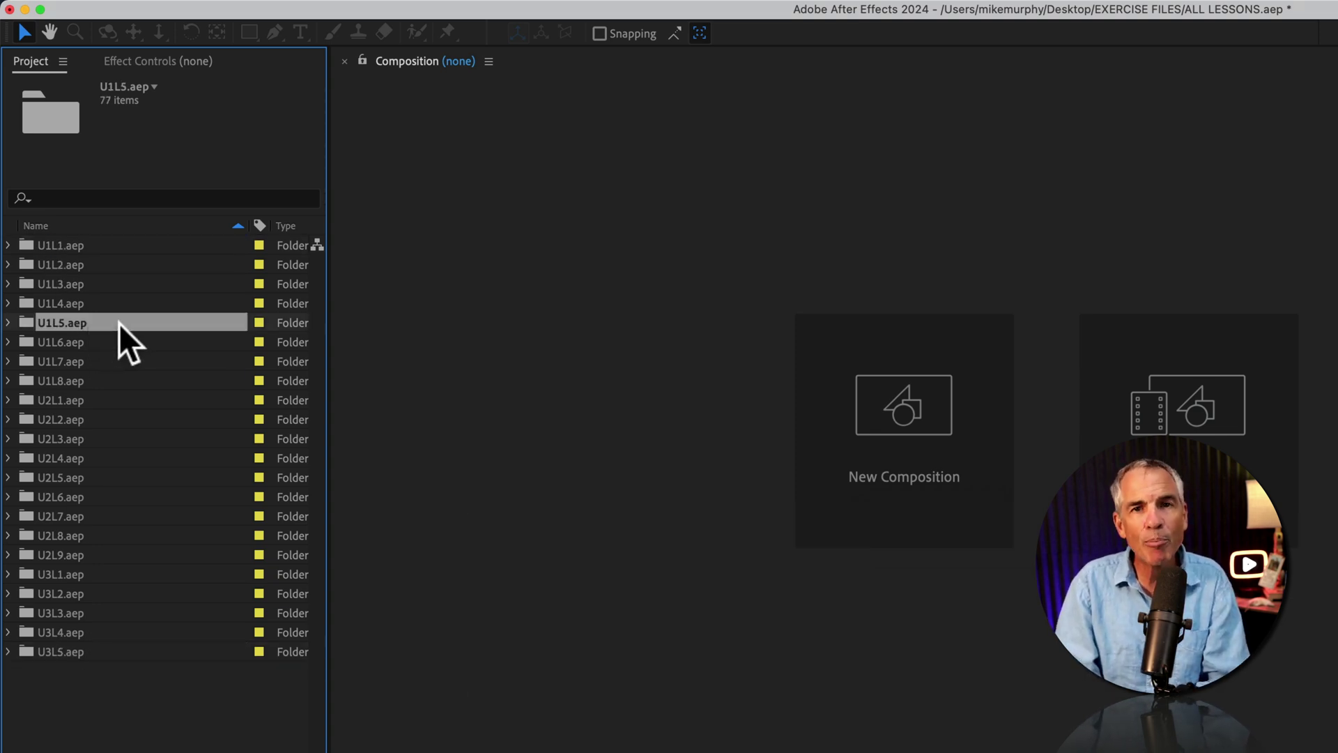
{"action": "left_click", "coordinate": [7, 323]}
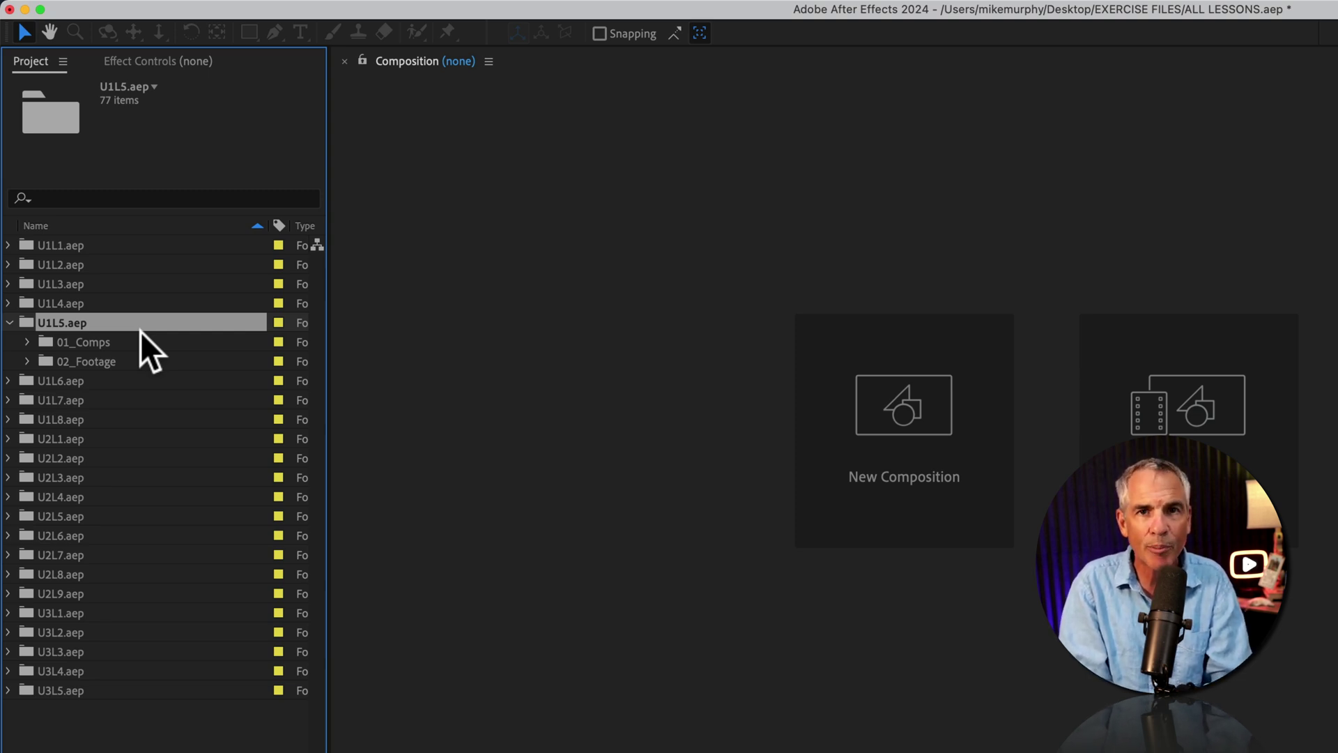
Open the 00_U2L5 Import PSD Files To AE and U3L3_ANIMATE TRANSFORM comps from their lesson folders
{"action": "left_click", "coordinate": [9, 322]}
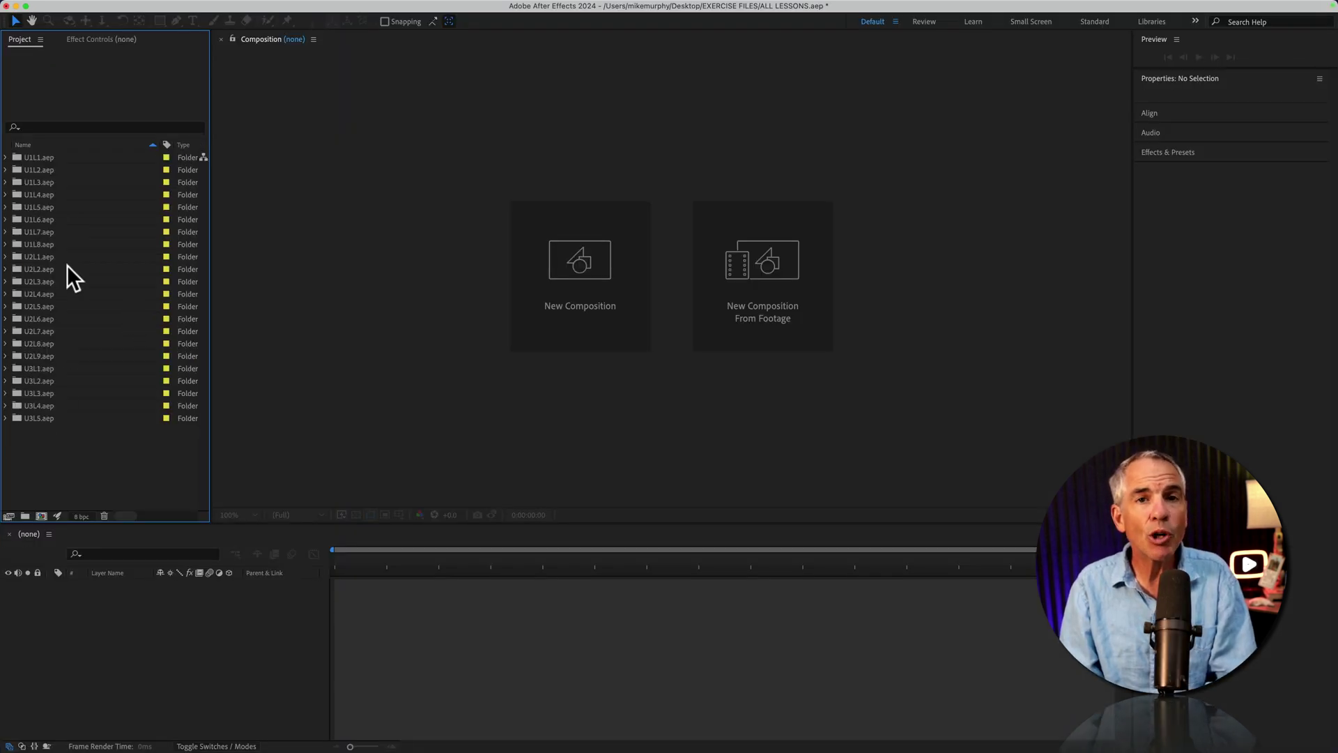
{"action": "left_click", "coordinate": [14, 207]}
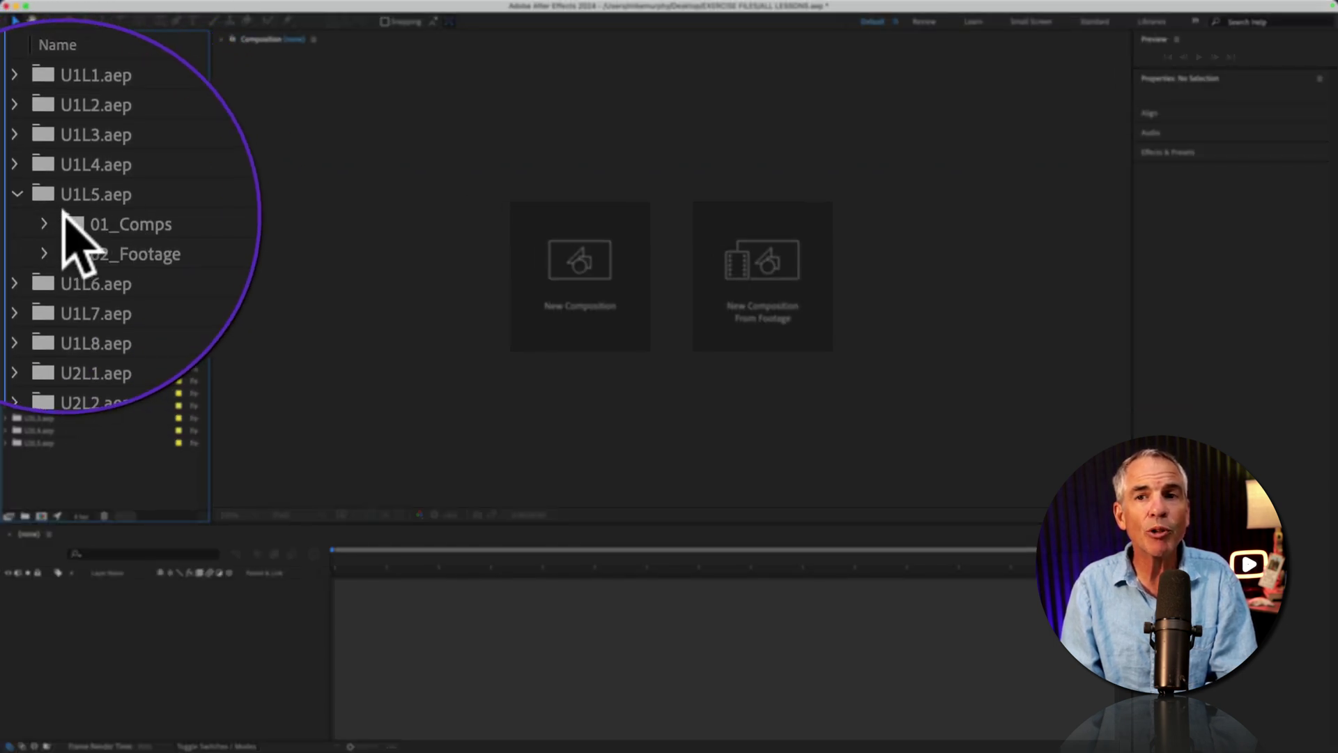
{"action": "left_click", "coordinate": [47, 219]}
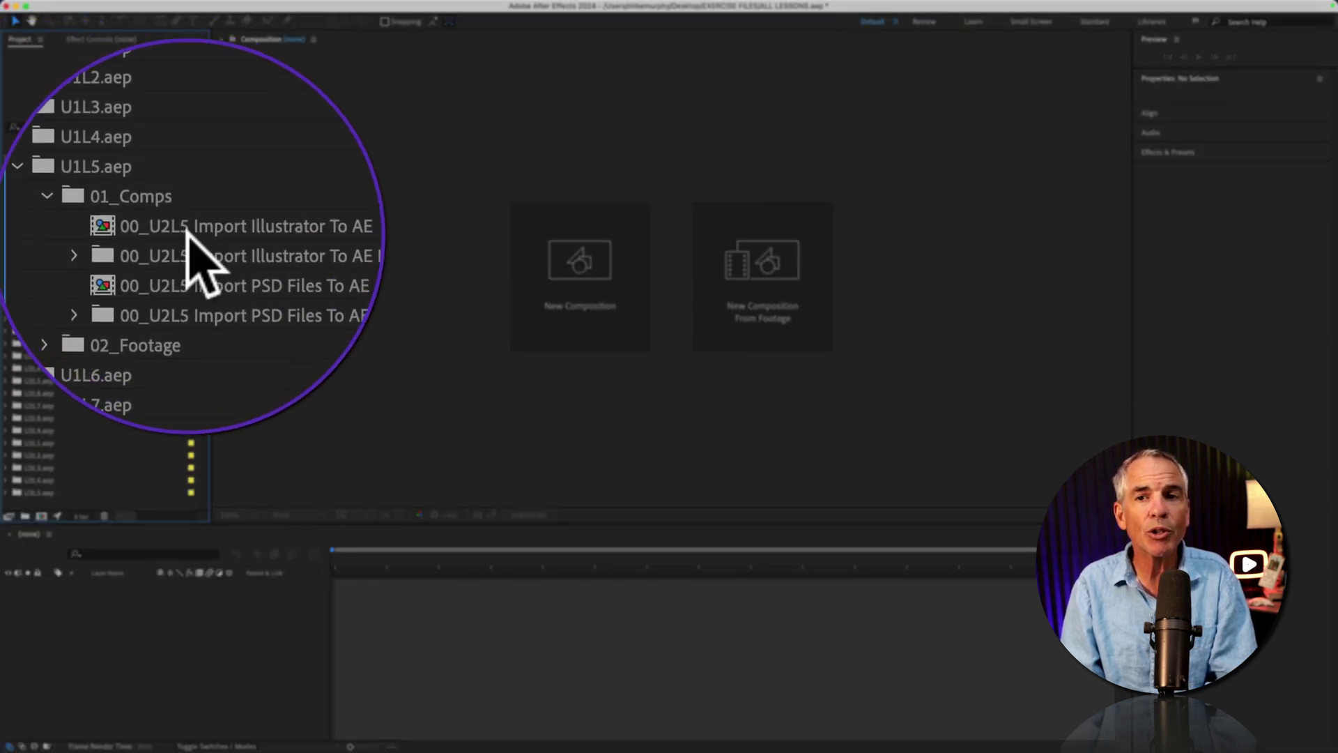
{"action": "left_click", "coordinate": [189, 256]}
{"action": "double_click", "coordinate": [78, 256]}
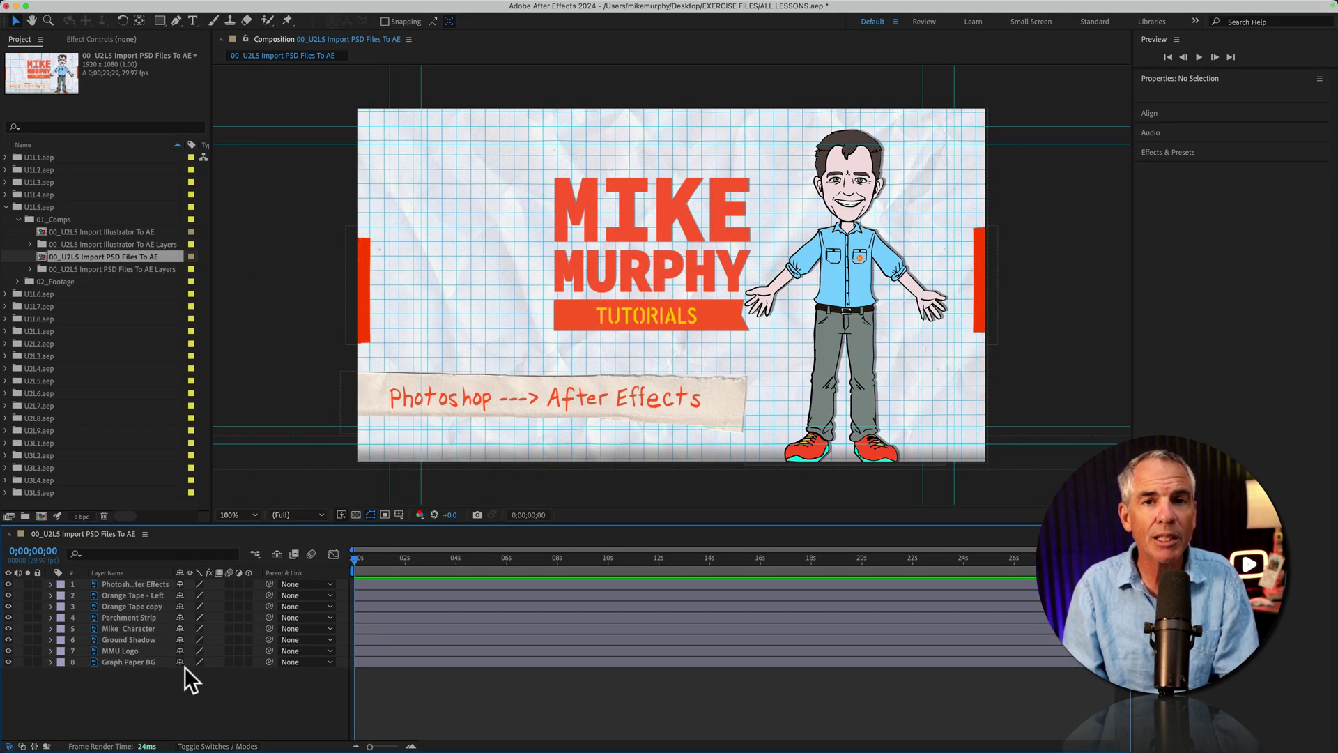
{"action": "left_click", "coordinate": [7, 356]}
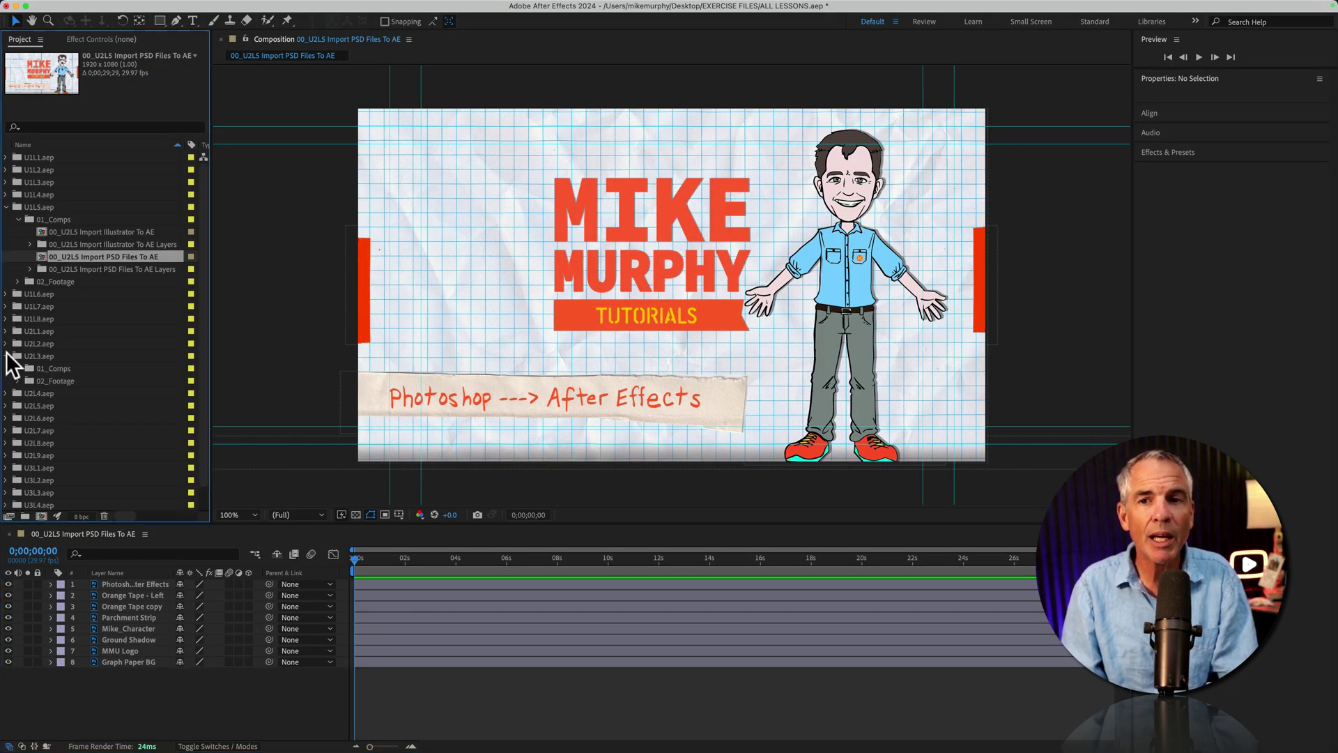
{"action": "left_click", "coordinate": [18, 369]}
{"action": "double_click", "coordinate": [60, 380]}
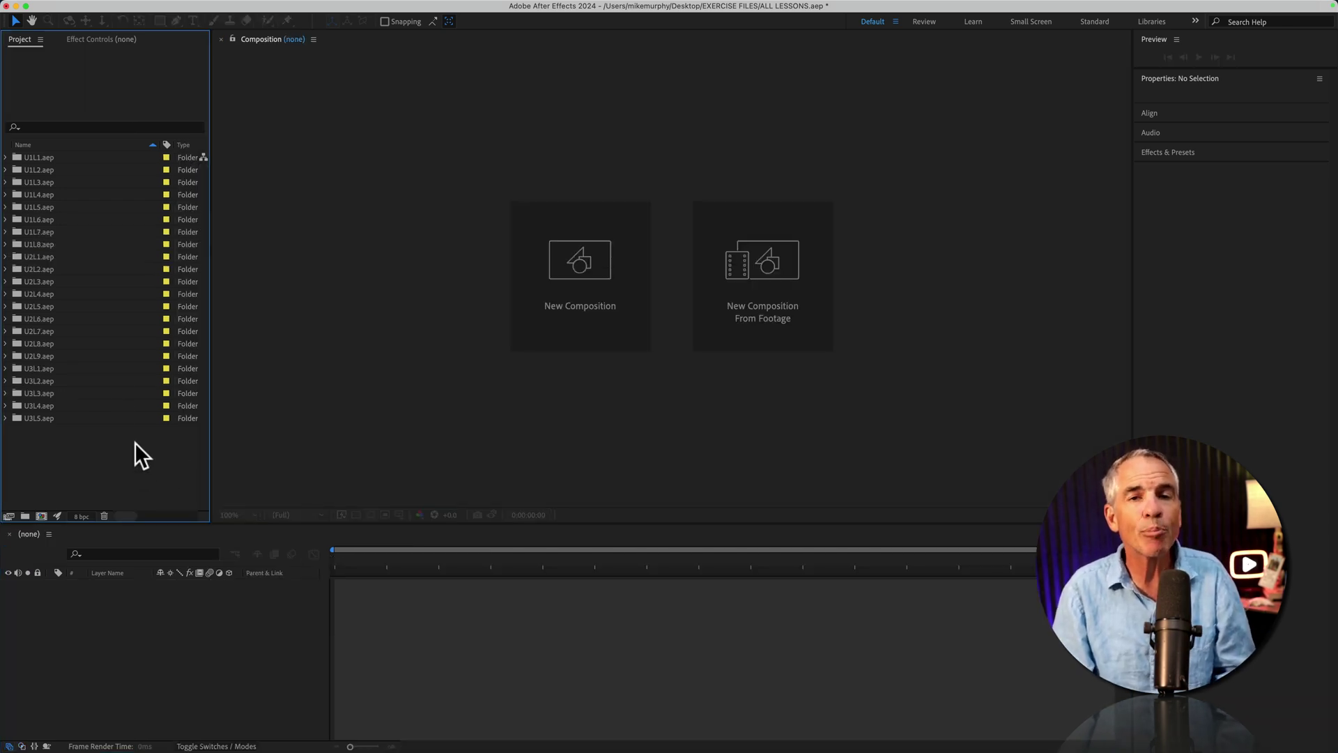
Save the ALL LESSONS project and hide After Effects with F11 to reveal the desktop
{"action": "left_click", "coordinate": [109, 8]}
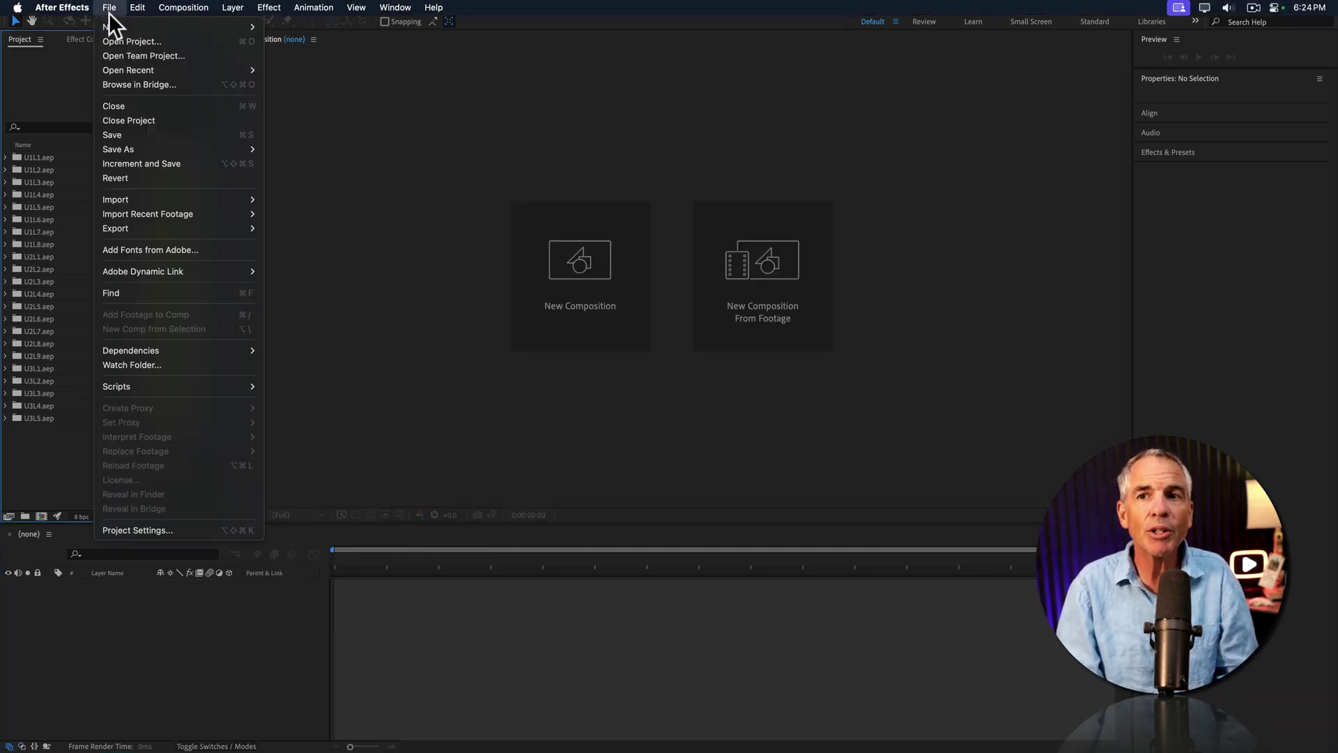
{"action": "left_click", "coordinate": [138, 129]}
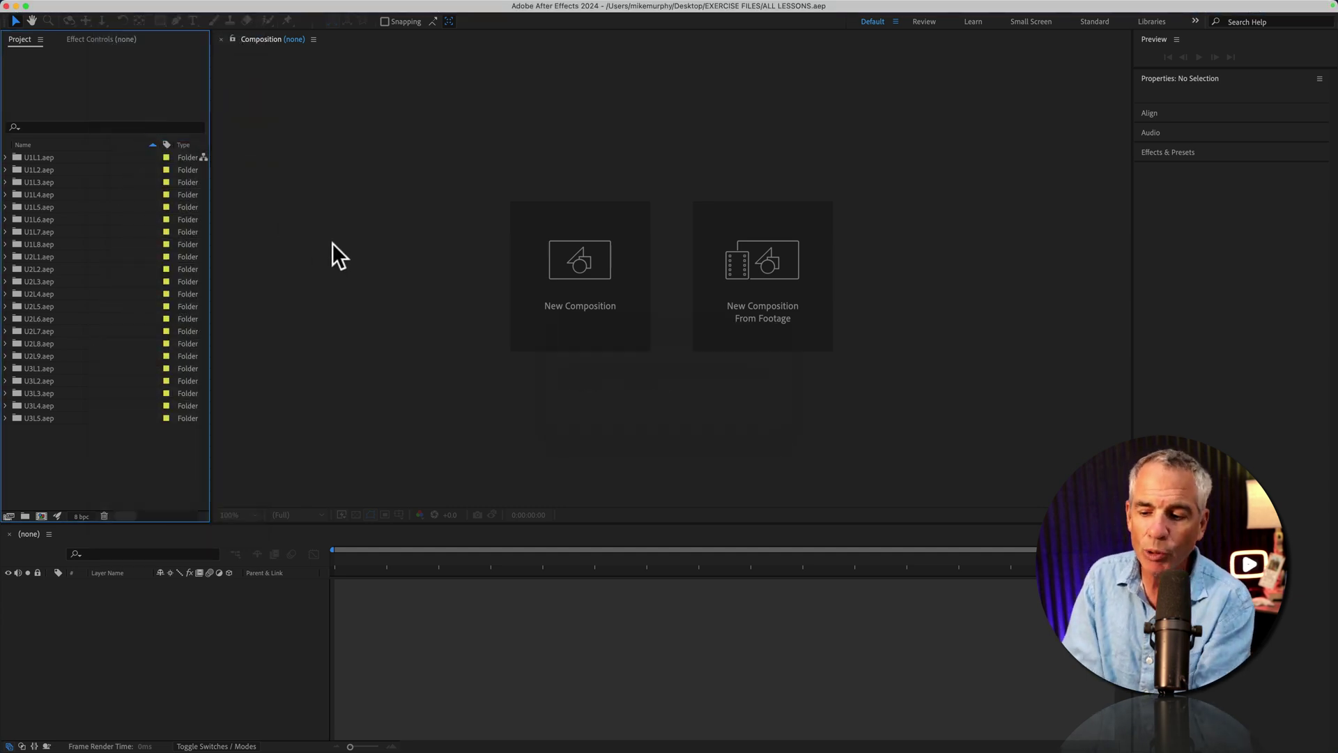
{"action": "key", "text": "F11"}
Open ALL LESSONS.aep from the EXERCISE FILES folder in After Effects
{"action": "double_click", "coordinate": [829, 206]}
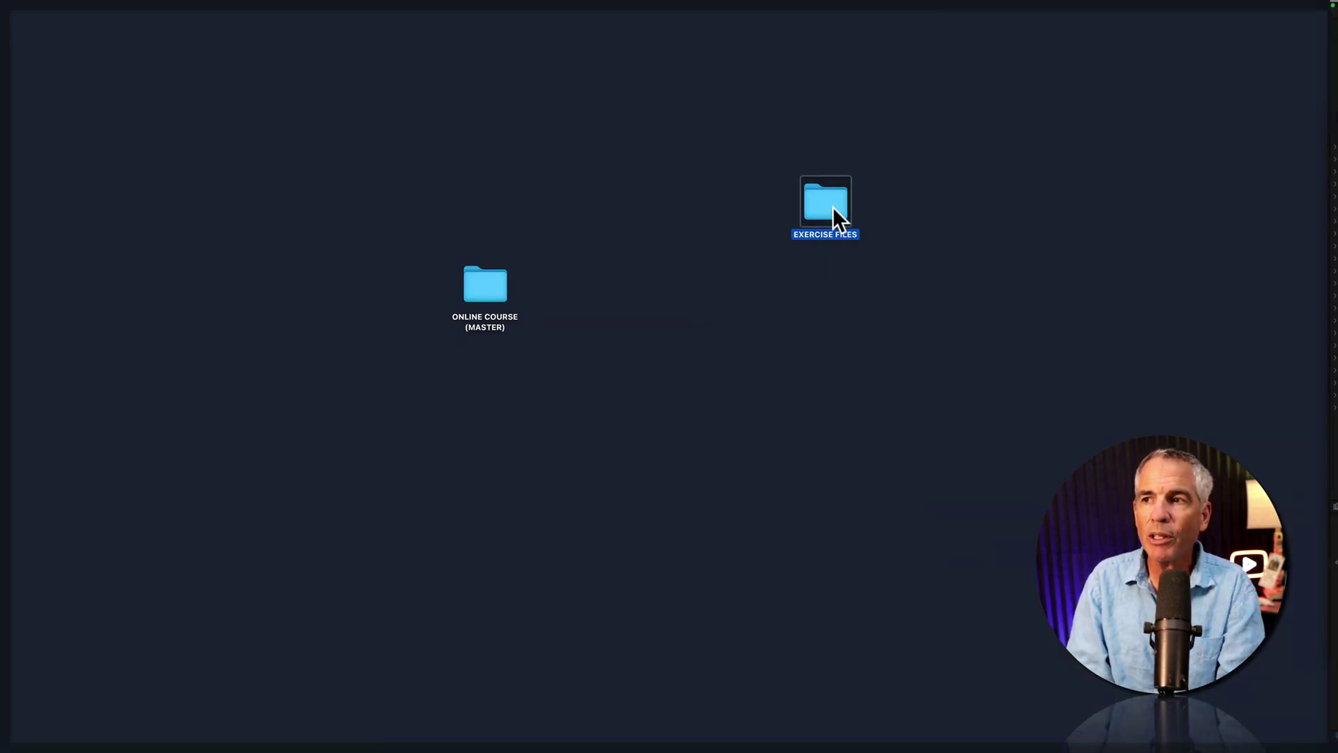
{"action": "left_click", "coordinate": [863, 221]}
{"action": "left_click_drag", "start_coordinate": [957, 152], "coordinate": [695, 171]}
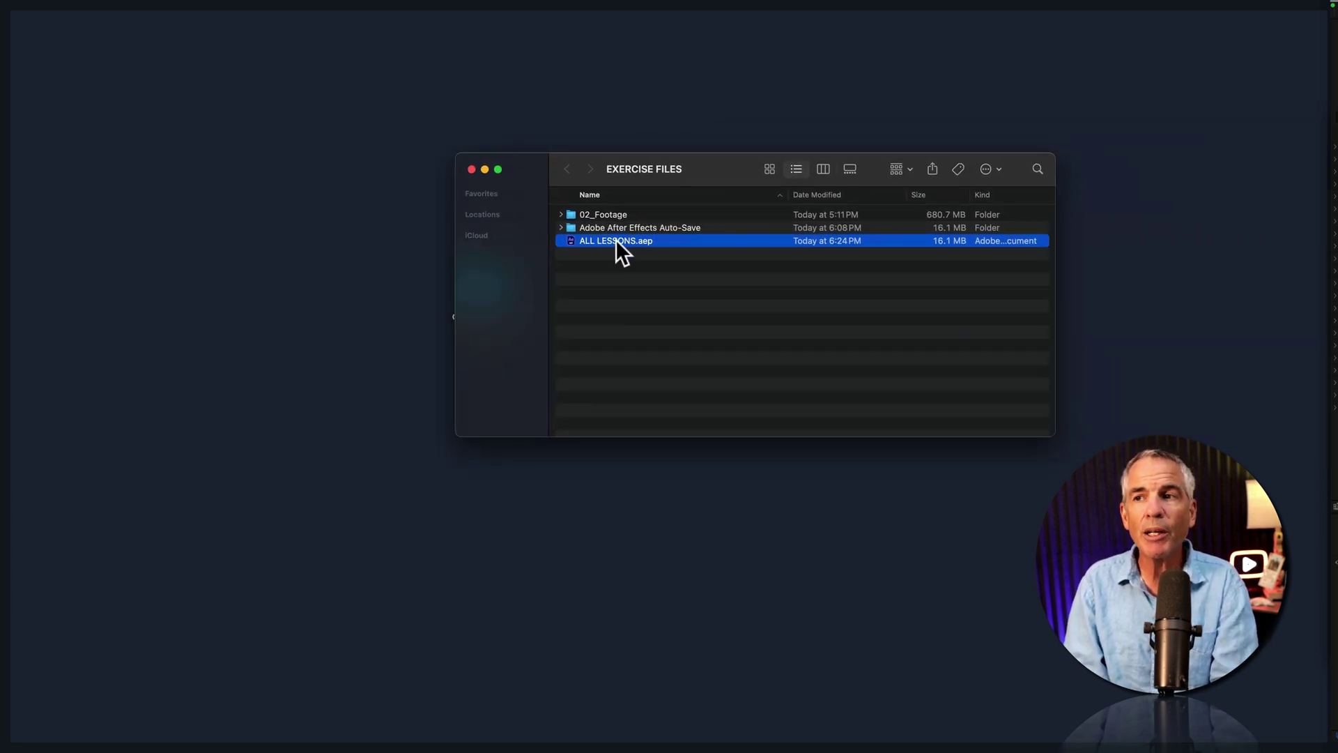
{"action": "double_click", "coordinate": [616, 239]}
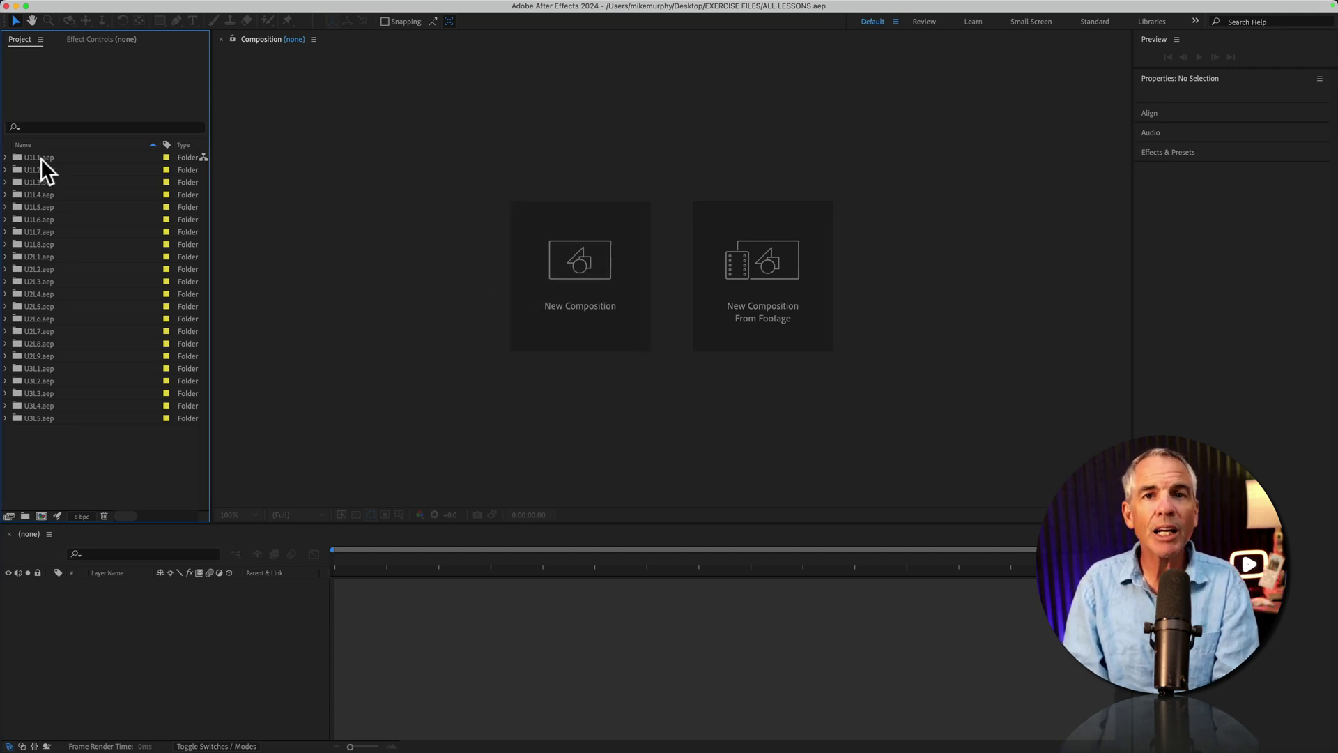
Open the U3L4_TEXT comp from U2L4.aep and scrub its timeline to preview the animation
{"action": "left_click", "coordinate": [6, 294]}
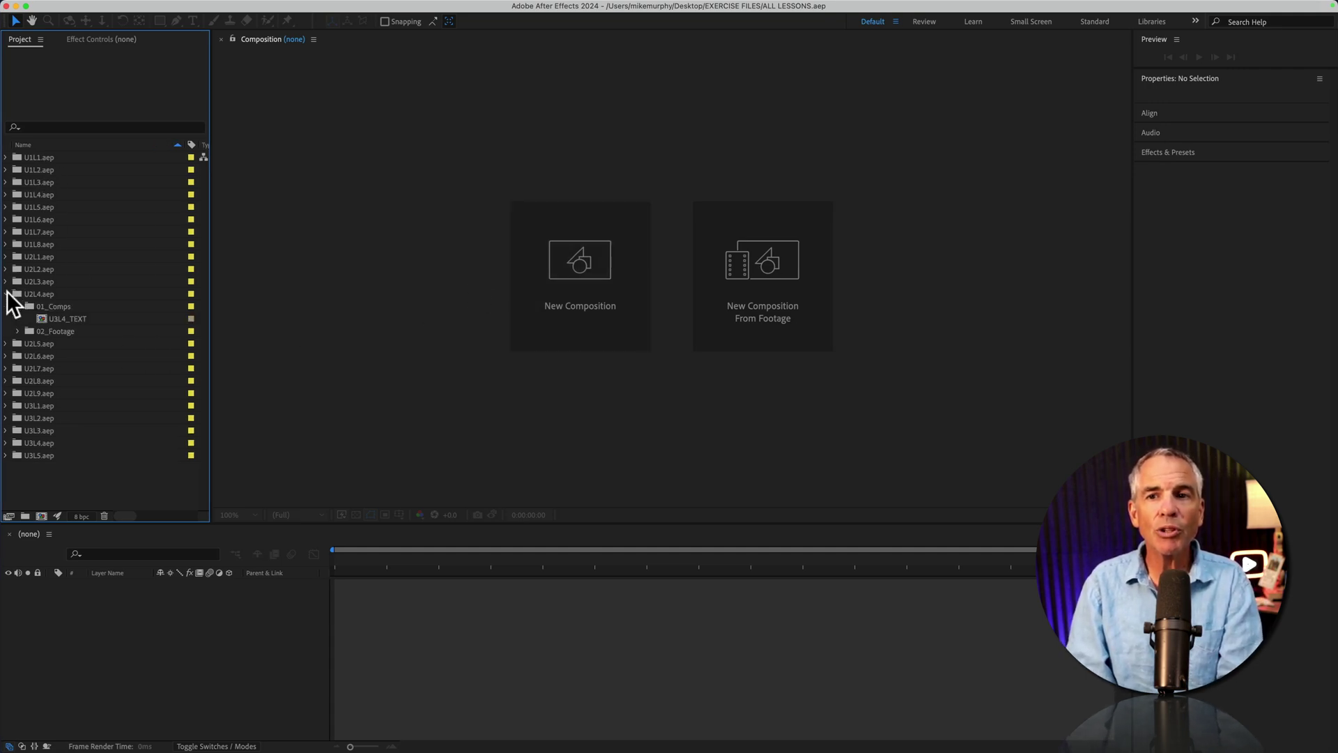
{"action": "double_click", "coordinate": [83, 317]}
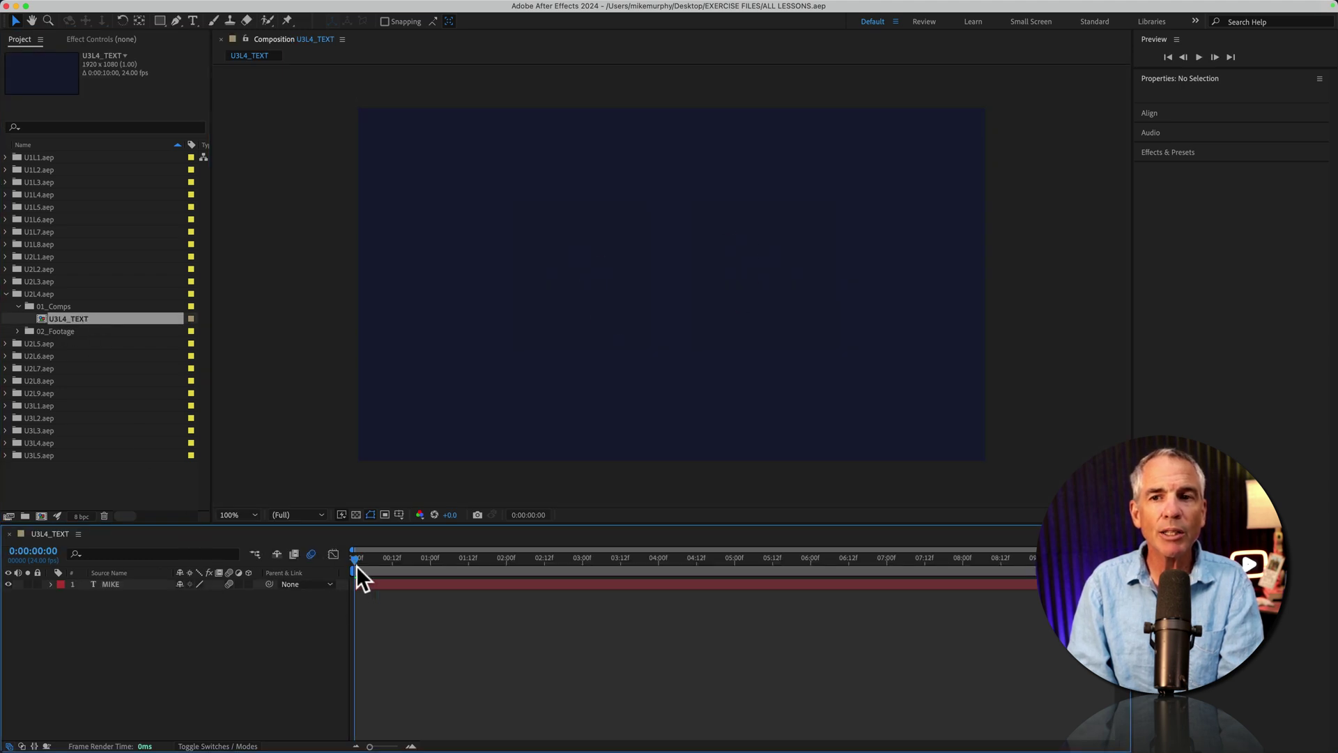
{"action": "left_click_drag", "start_coordinate": [356, 566], "coordinate": [620, 577]}
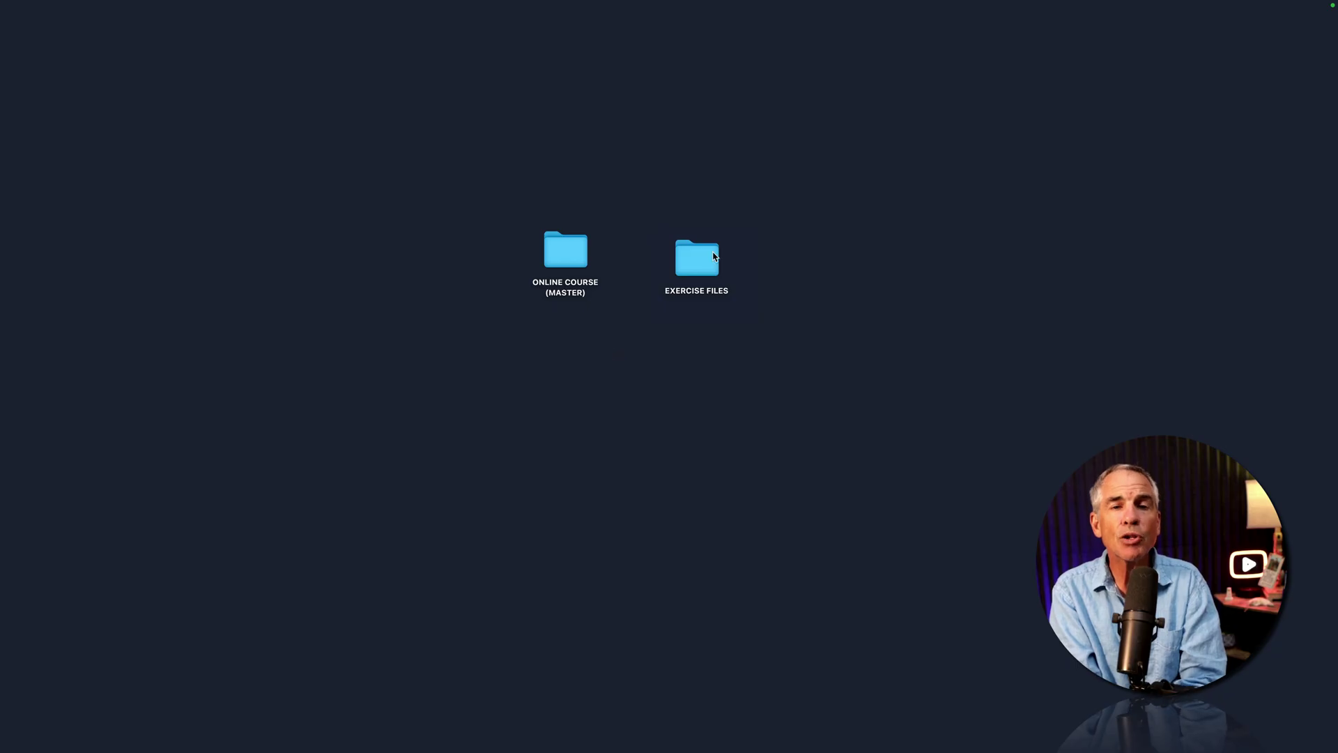
Browse EXERCISE FILES, close its window, and select the ONLINE COURSE (MASTER) folder
{"action": "double_click", "coordinate": [713, 256]}
{"action": "left_click", "coordinate": [674, 160]}
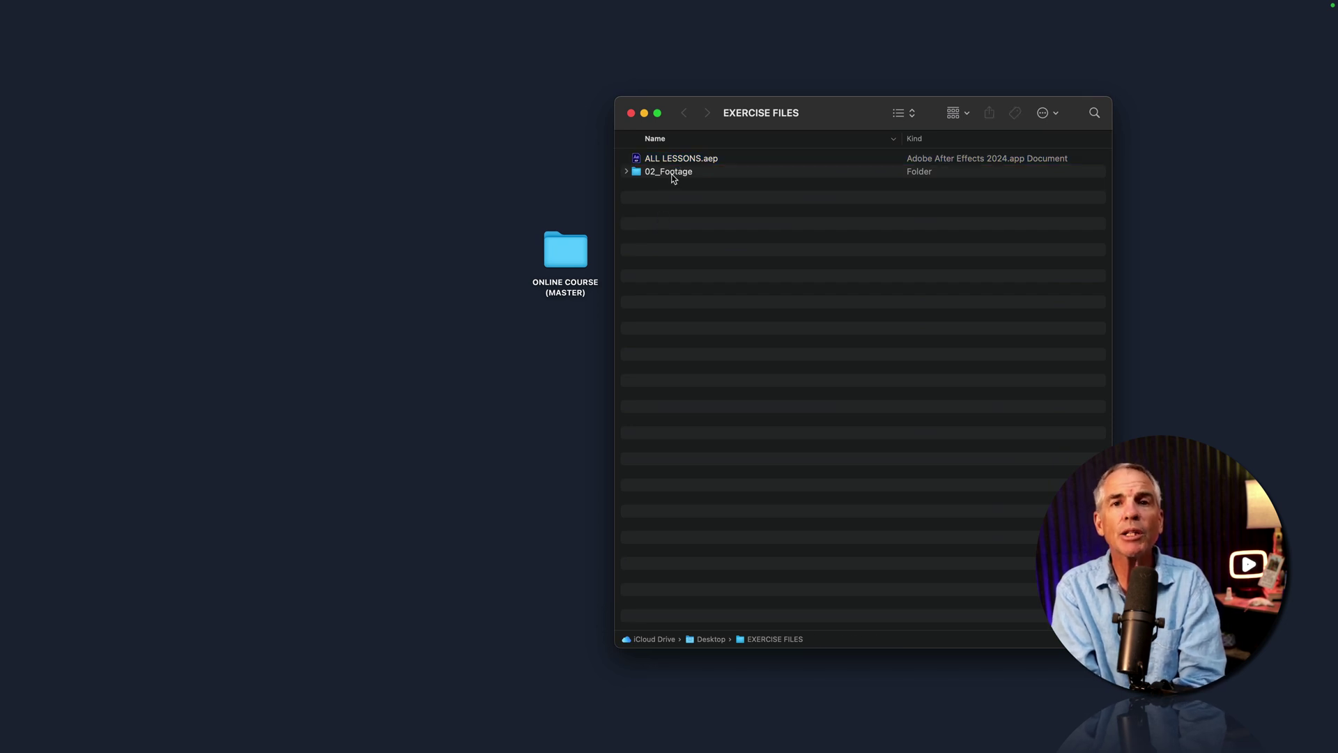
{"action": "left_click", "coordinate": [669, 172]}
{"action": "left_click", "coordinate": [631, 113]}
{"action": "left_click", "coordinate": [801, 341]}
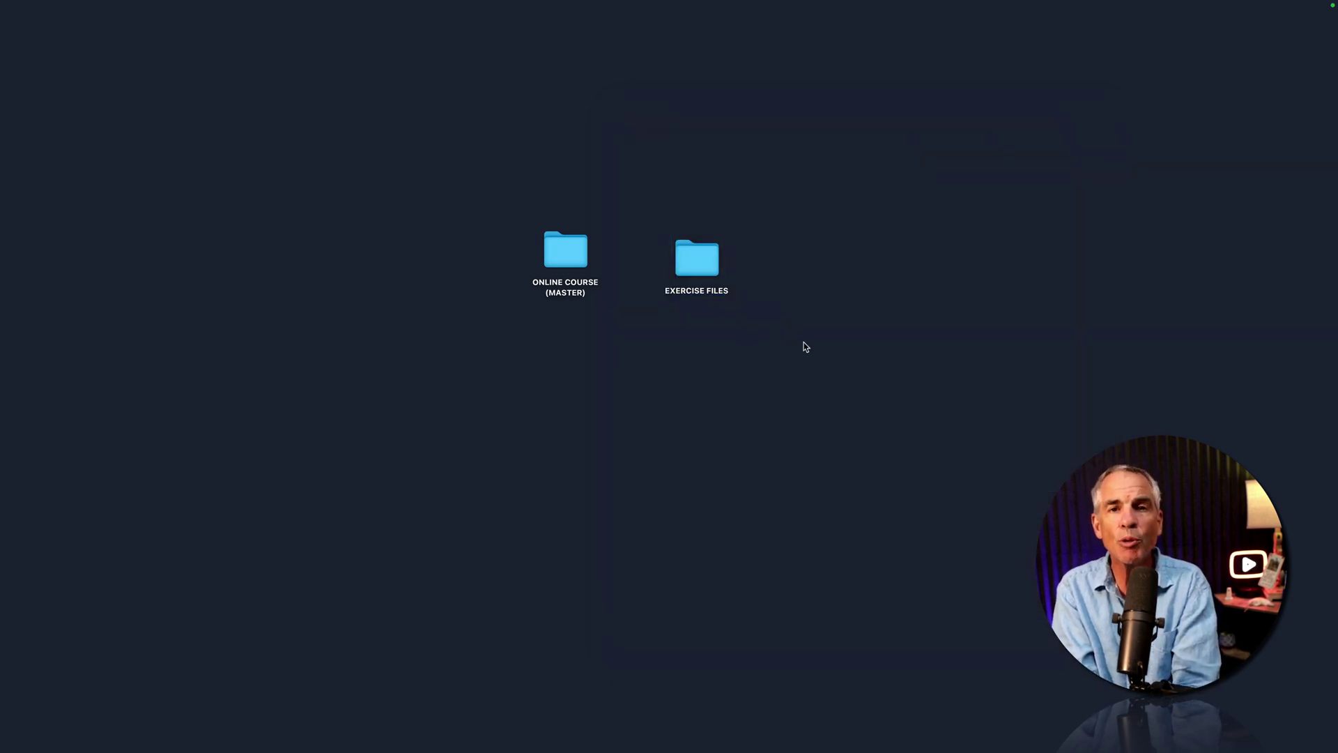
{"action": "left_click", "coordinate": [573, 258]}
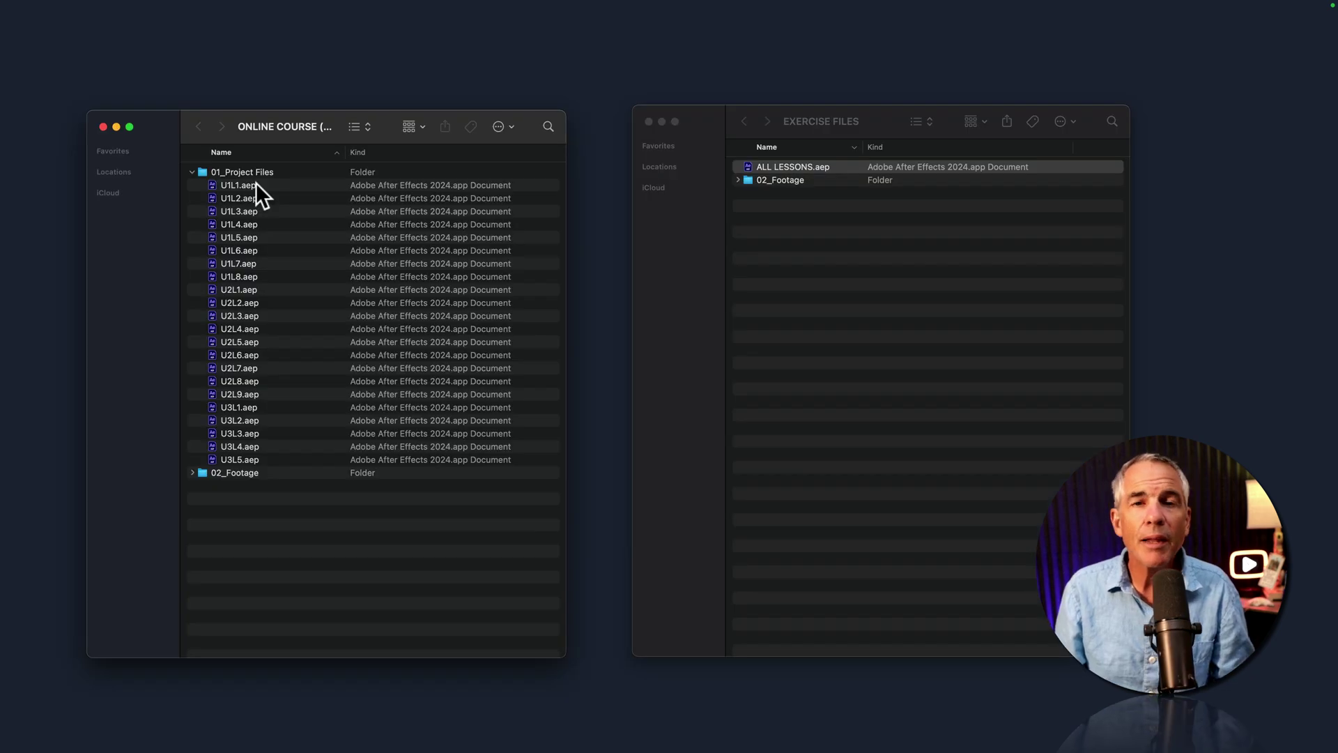
Compare the original lesson files U1L1–U3L5.aep with ALL LESSONS.aep, then open ALL LESSONS.aep
{"action": "left_click", "coordinate": [255, 184]}
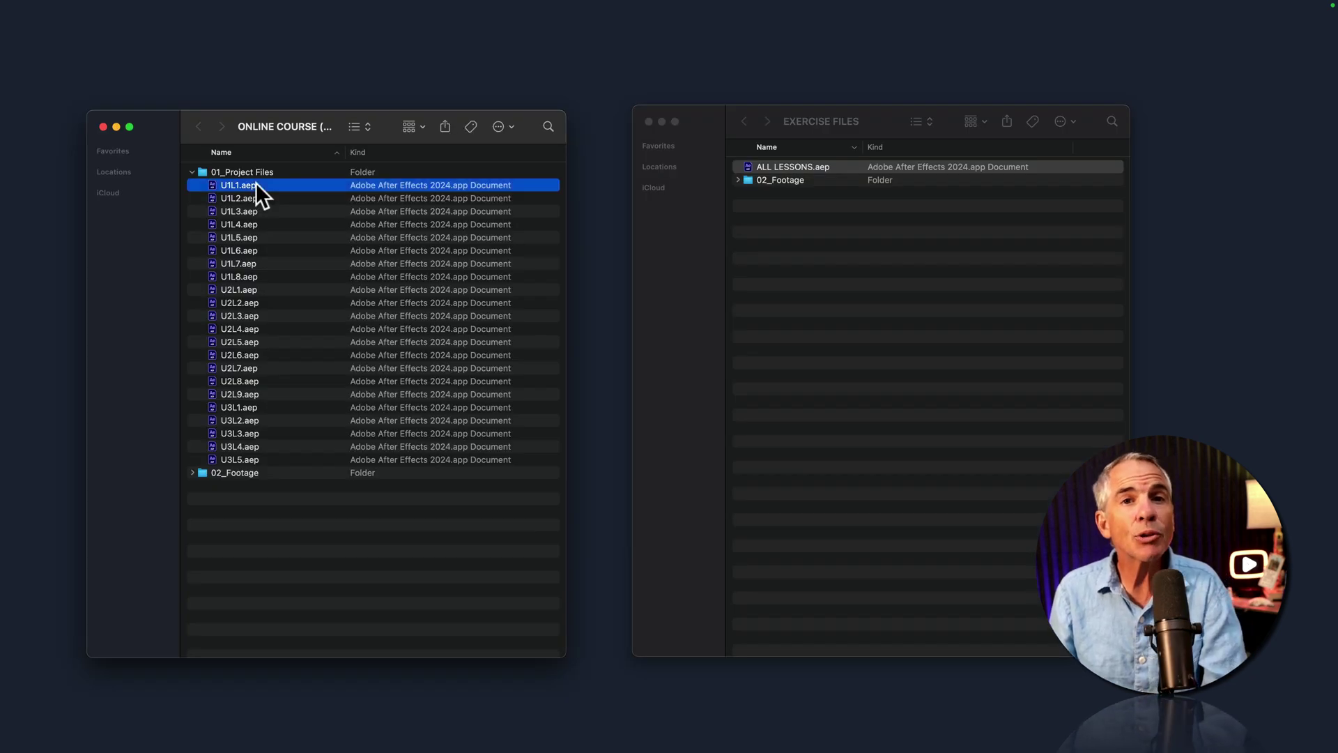
{"action": "left_click", "coordinate": [243, 453], "text": "shift"}
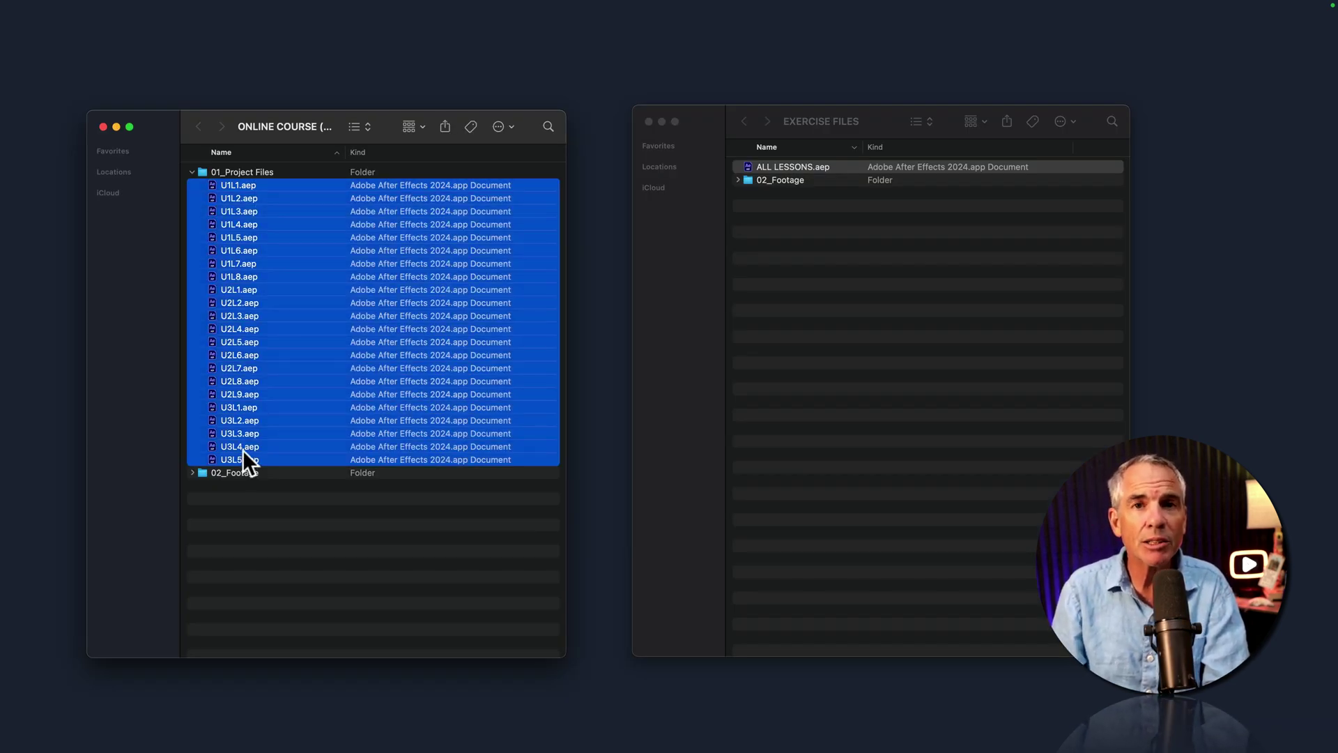
{"action": "left_click", "coordinate": [784, 168]}
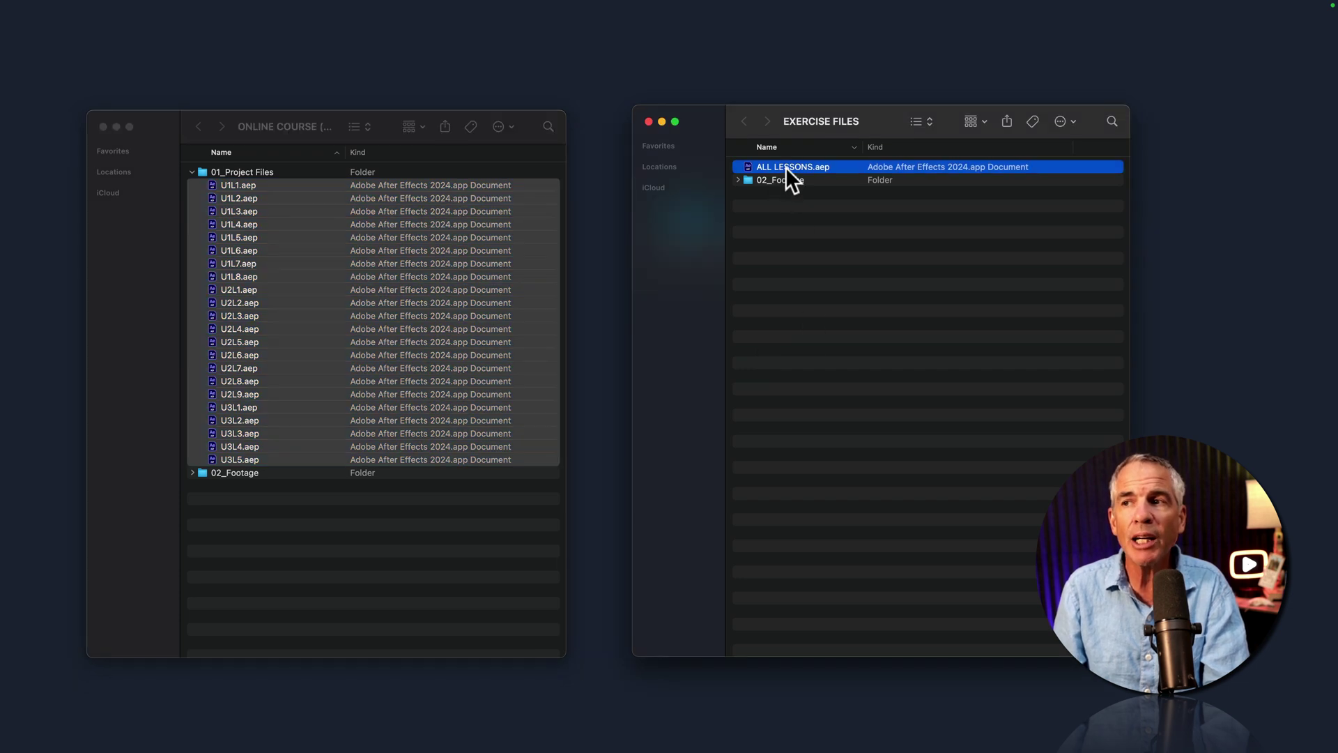
{"action": "left_click", "coordinate": [239, 536]}
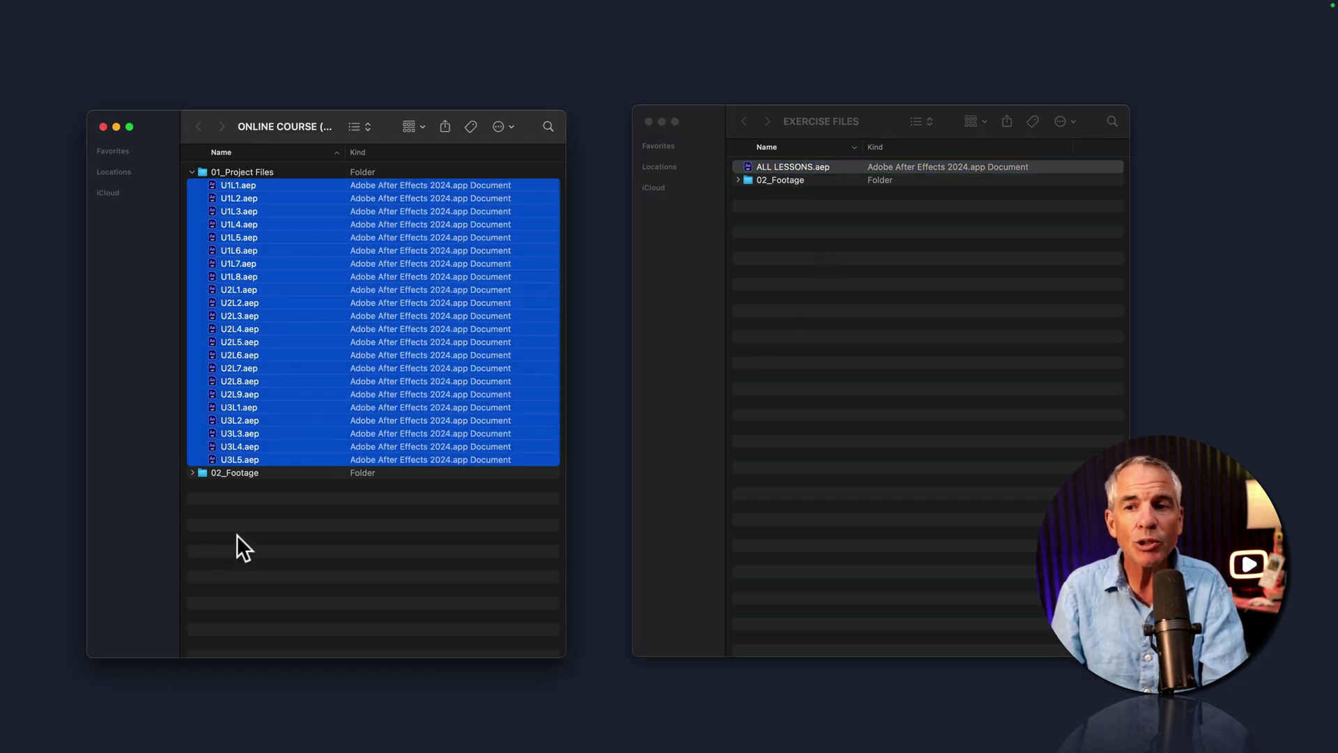
{"action": "left_click", "coordinate": [238, 536]}
{"action": "left_click", "coordinate": [245, 185]}
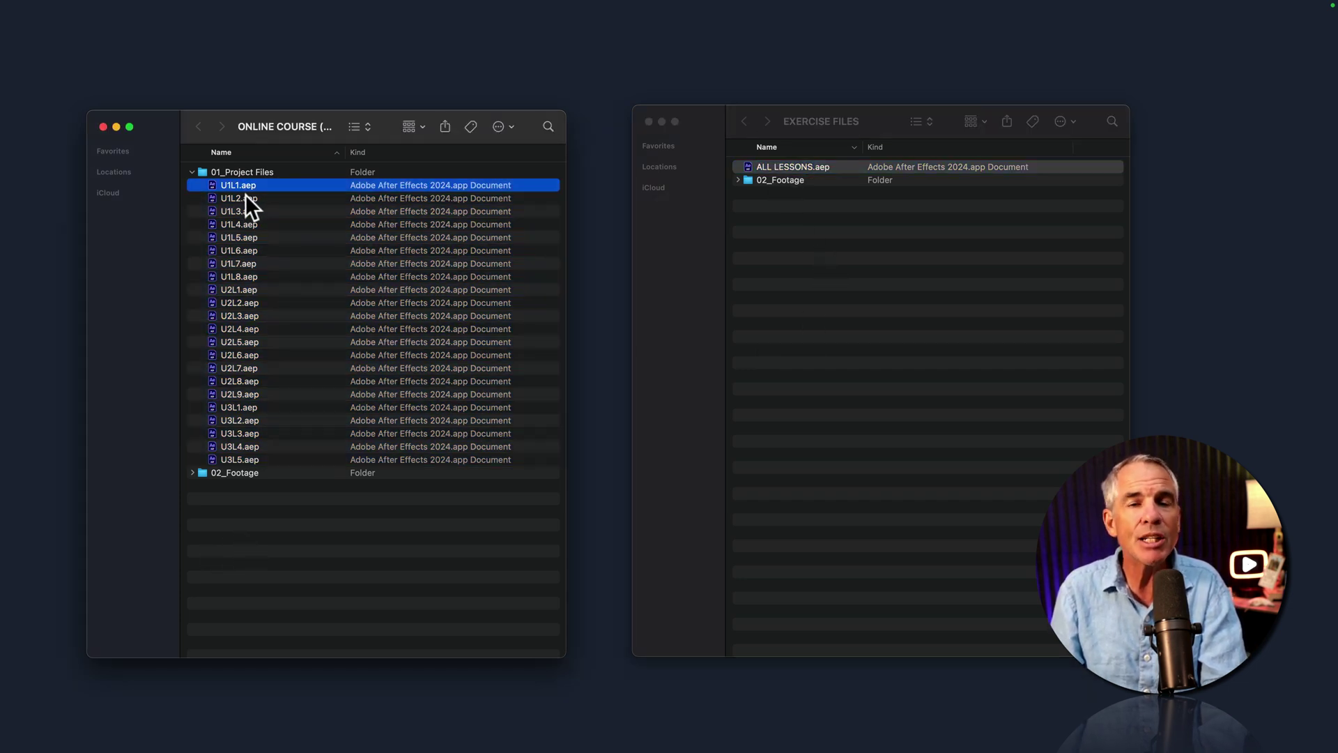
{"action": "left_click", "coordinate": [245, 198]}
{"action": "left_click", "coordinate": [256, 251]}
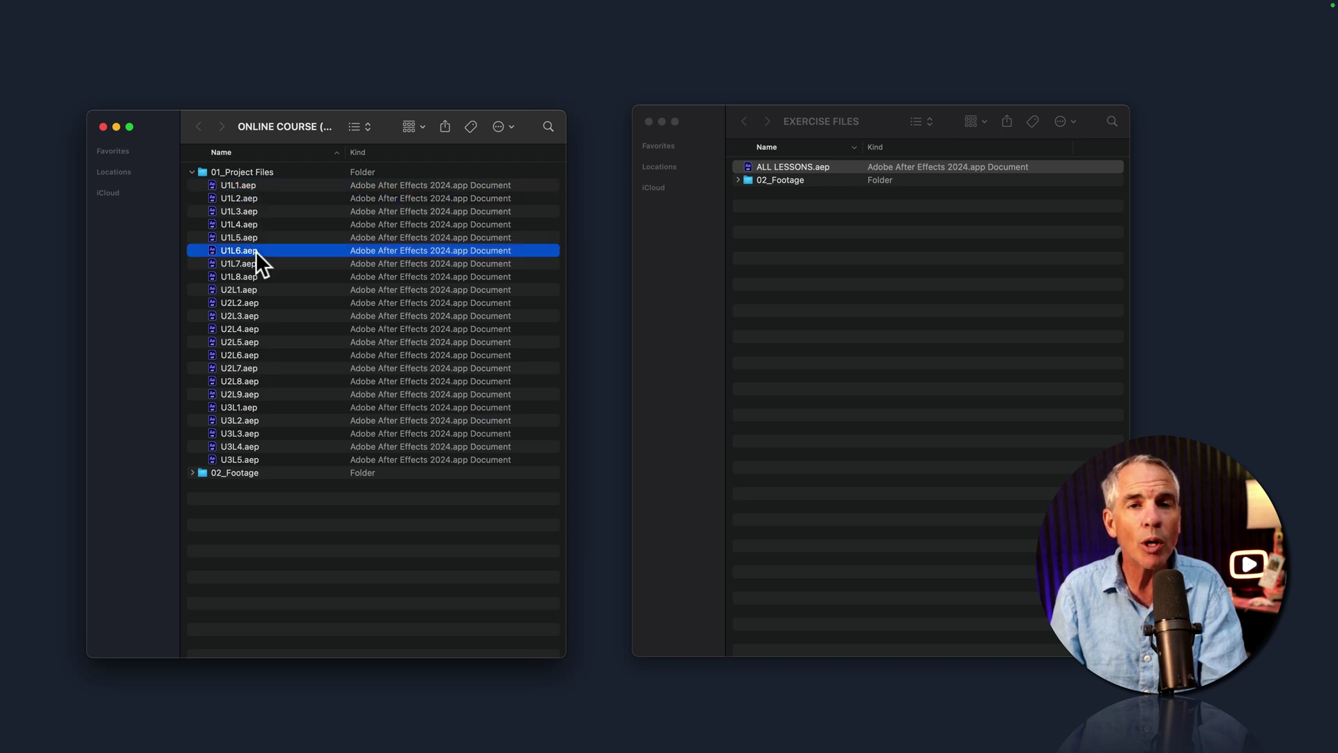
{"action": "double_click", "coordinate": [783, 166]}
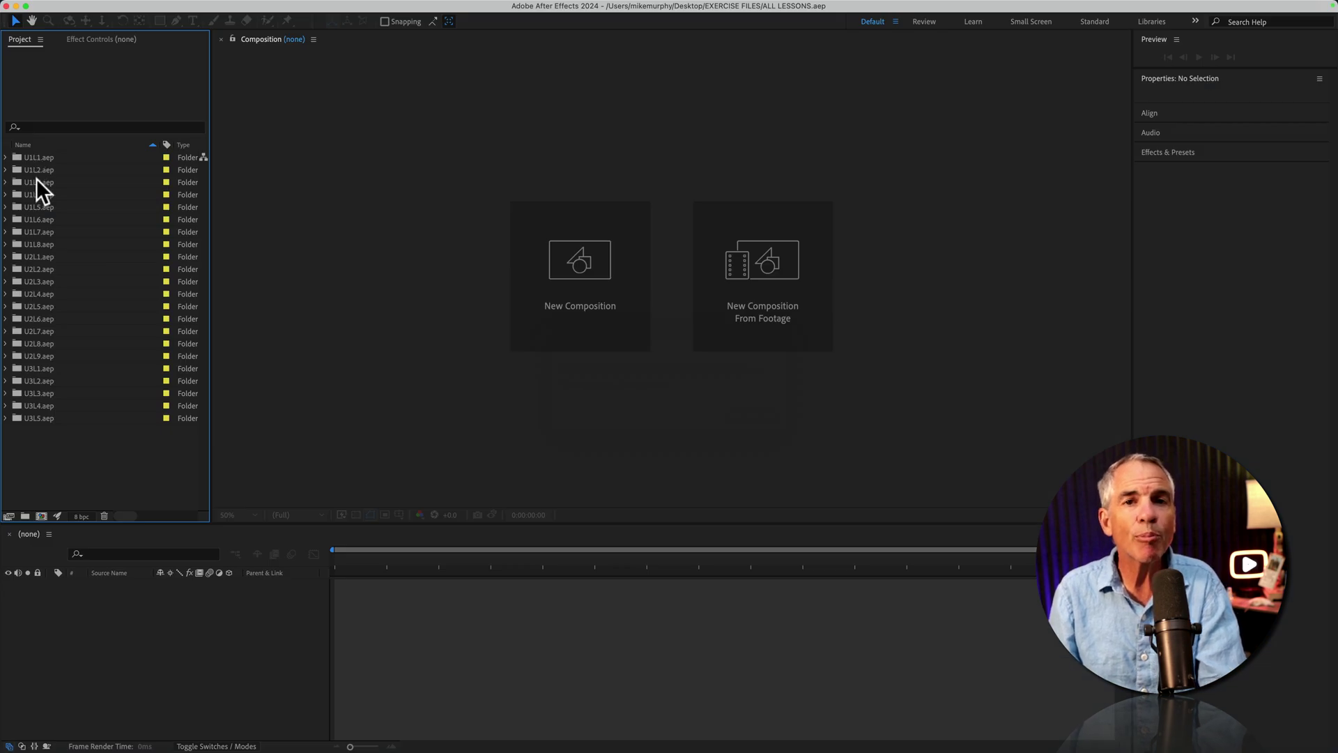
Expand U1L5.aep and its 01_Comps folder to show its four comps, including 00_U2L5 Import PSD Files To AE
{"action": "left_click", "coordinate": [6, 207]}
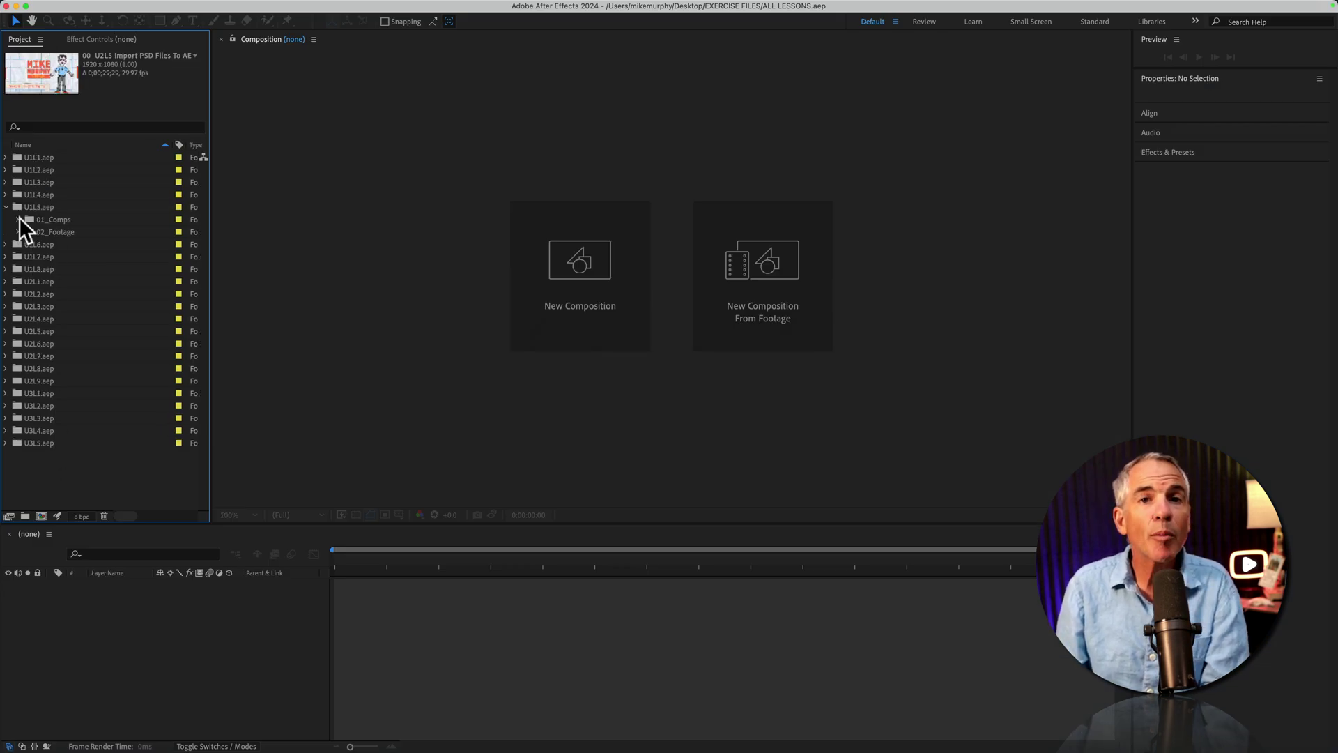
{"action": "left_click", "coordinate": [19, 220]}
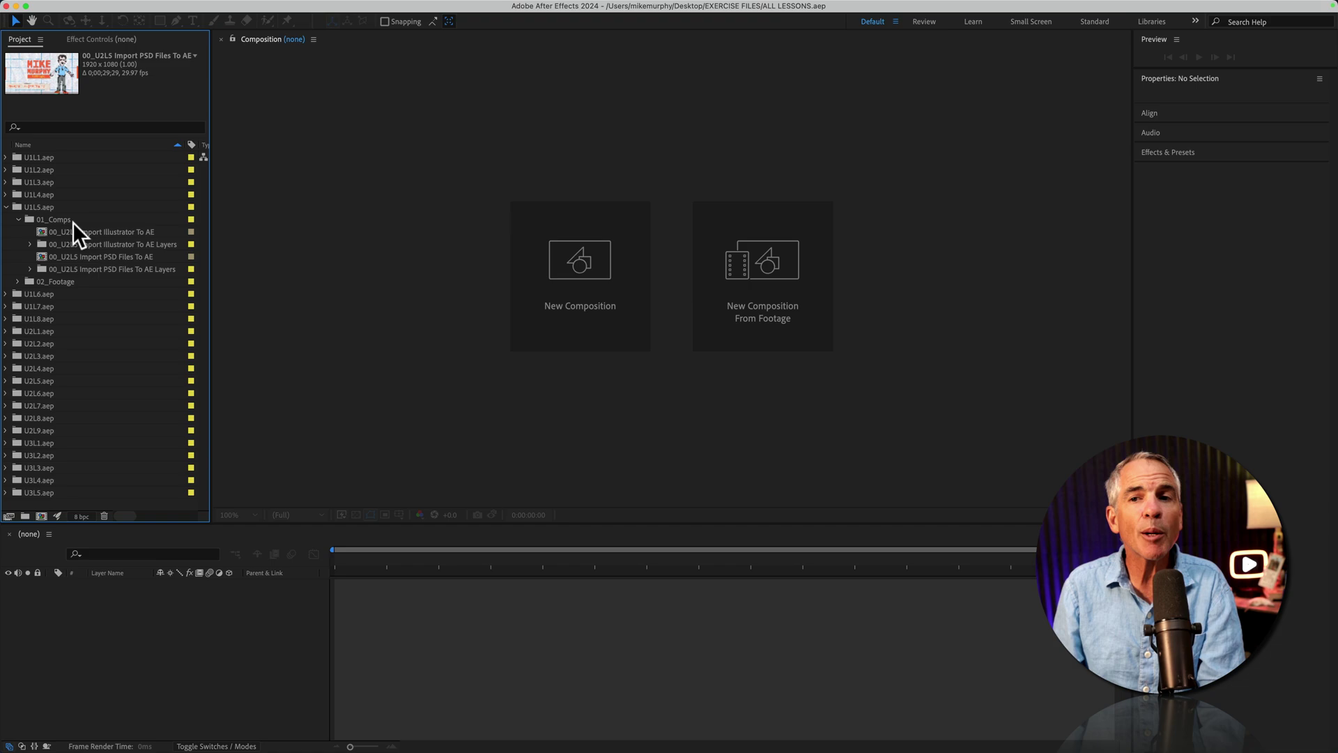